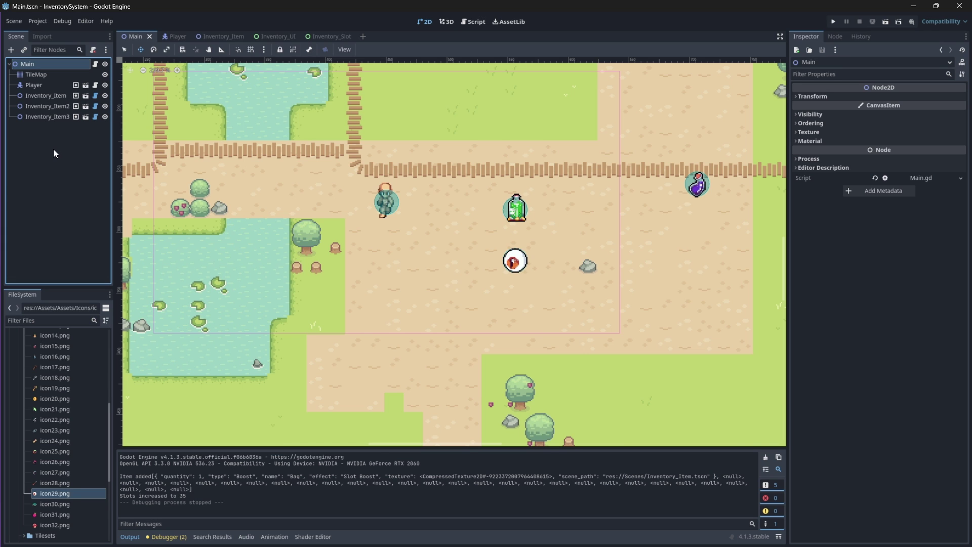
# - Delete the three Inventory_Item instances from Main and confirm the removal
pyautogui.click(51, 116)
pyautogui.keyDown('shift'); pyautogui.click(65, 96); pyautogui.keyUp('shift')
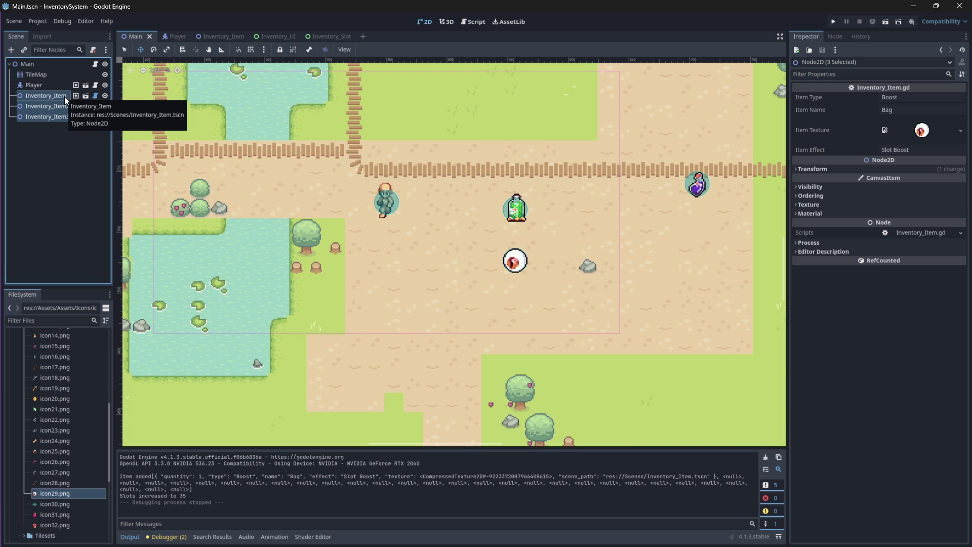
pyautogui.press('Delete')
pyautogui.click(461, 288)
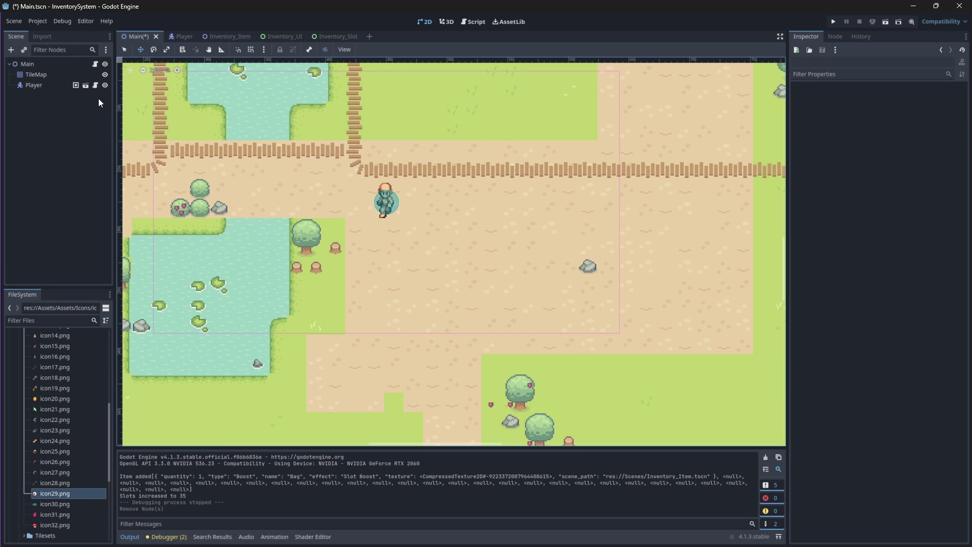
# - Add a Node2D child under Main and name it Items
pyautogui.click(52, 64)
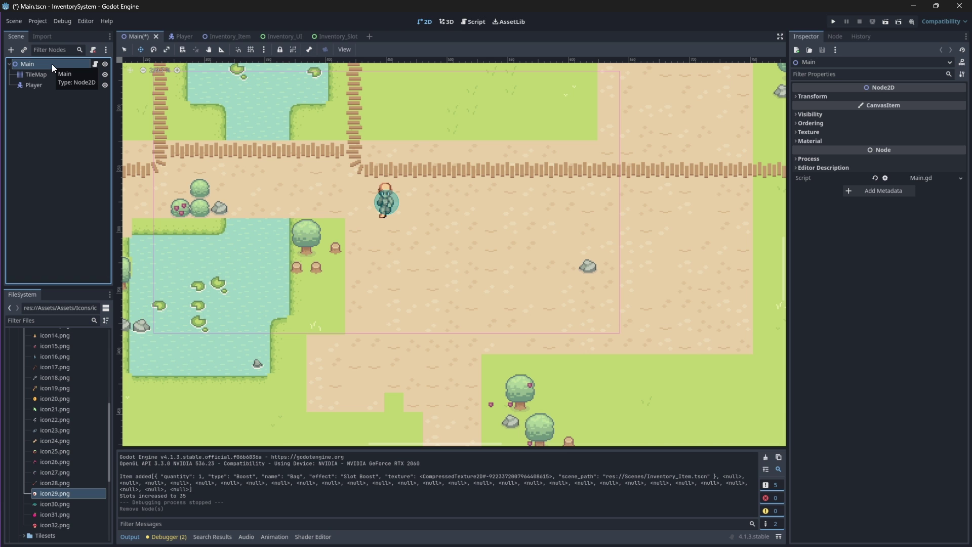
pyautogui.click(11, 49)
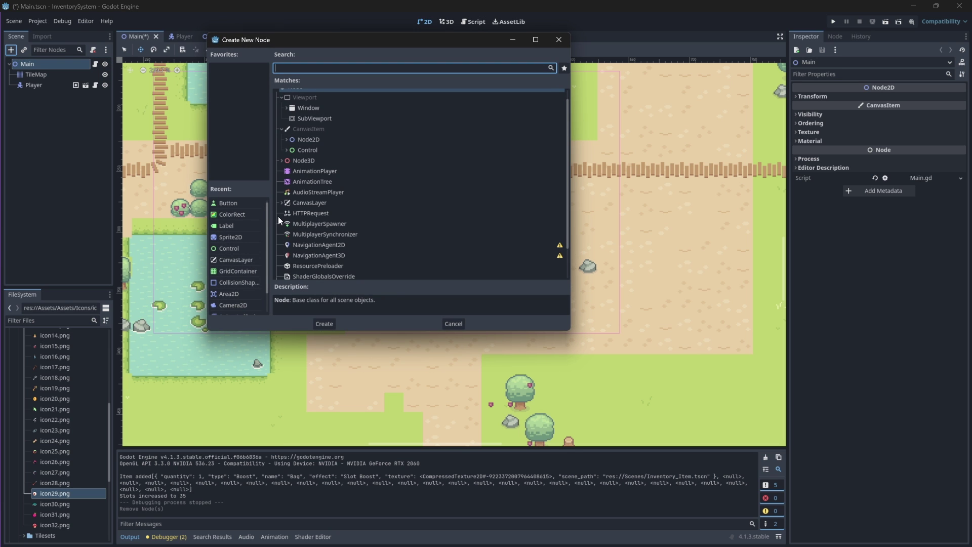
pyautogui.write('NOD')
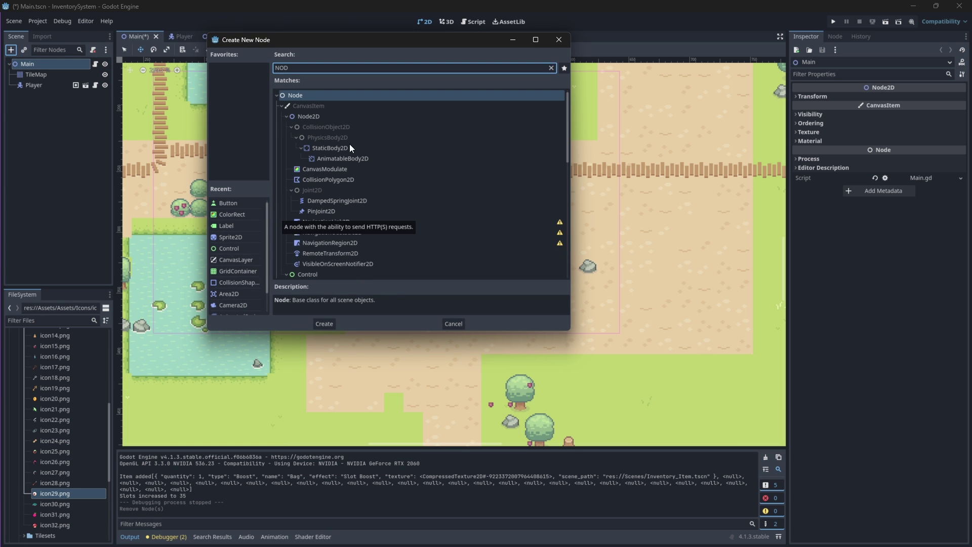
pyautogui.doubleClick(339, 115)
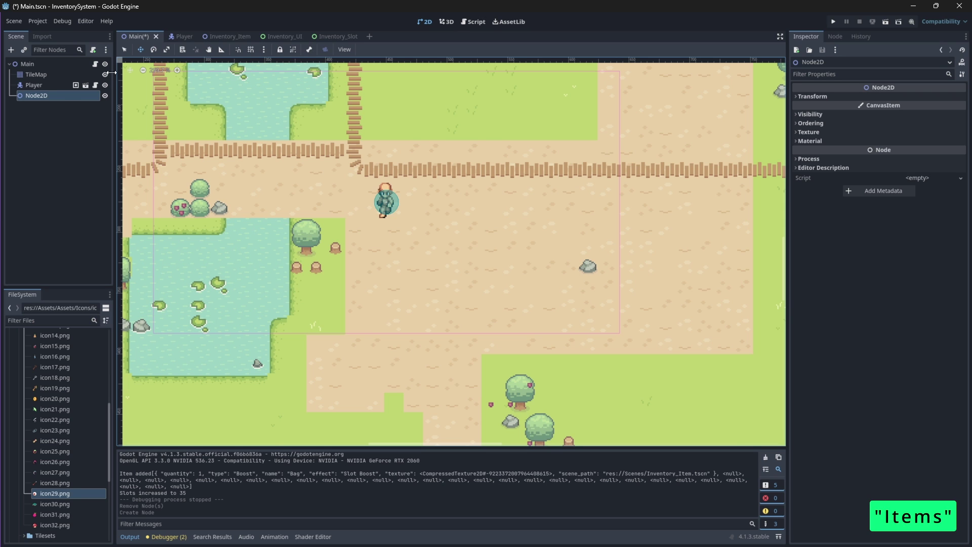
pyautogui.doubleClick(56, 97)
pyautogui.write('Items')
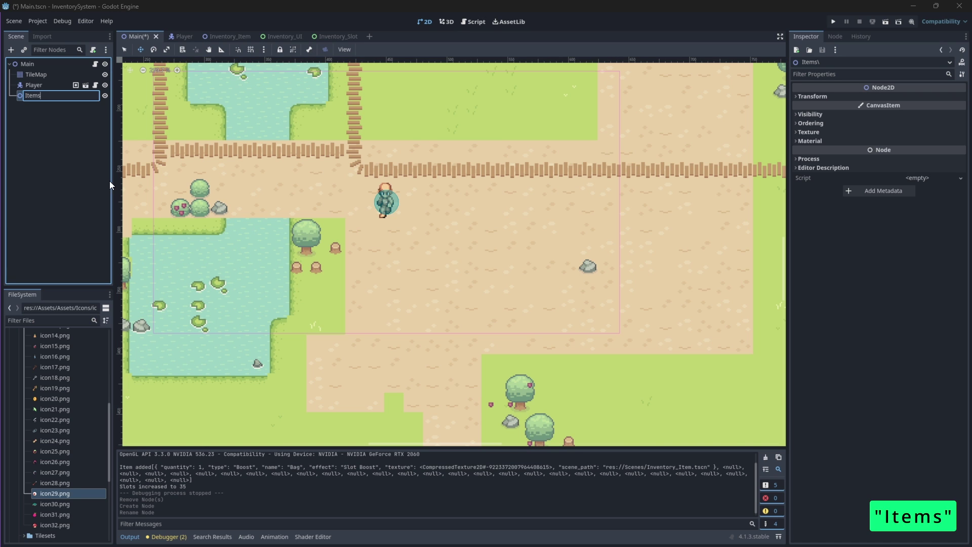
pyautogui.press('Return')
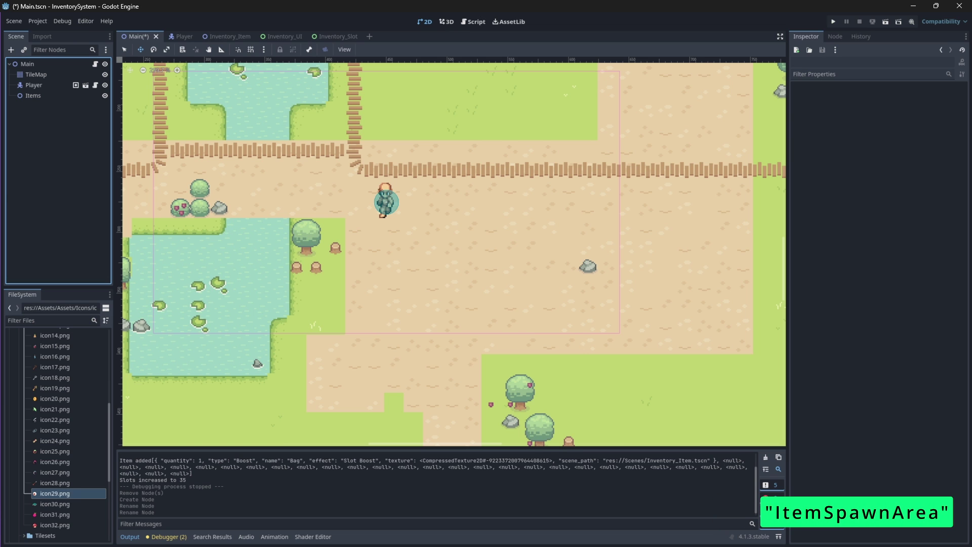
# - Add an Area2D child under Main and name it ItemSpawnArea
pyautogui.hotkey('ctrl', 'a')
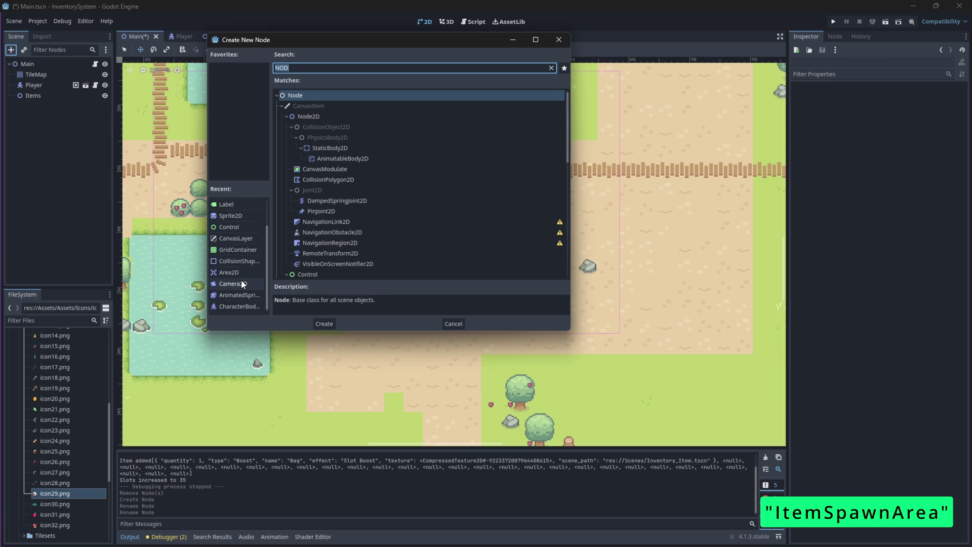
pyautogui.doubleClick(241, 281)
pyautogui.doubleClick(51, 103)
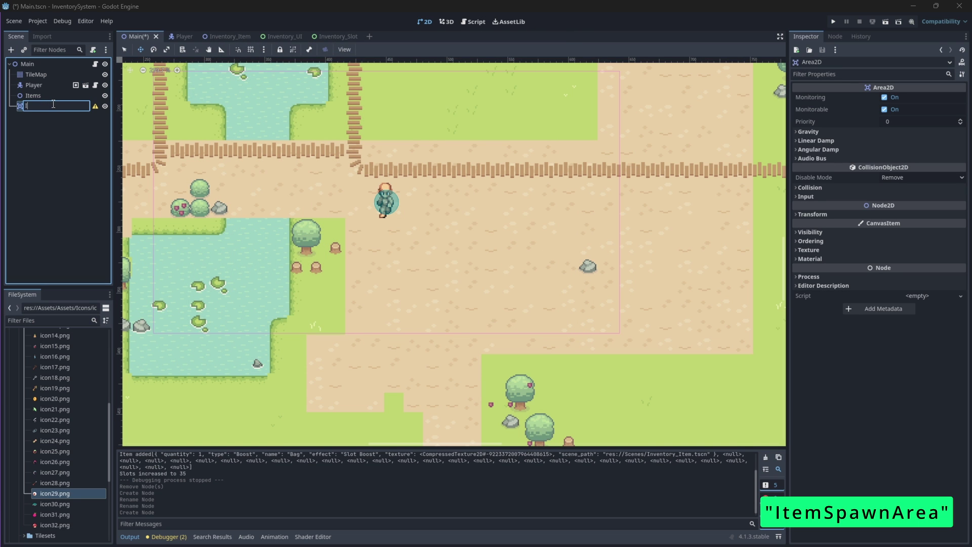
pyautogui.write('ItemSpawnArea')
pyautogui.press('Return')
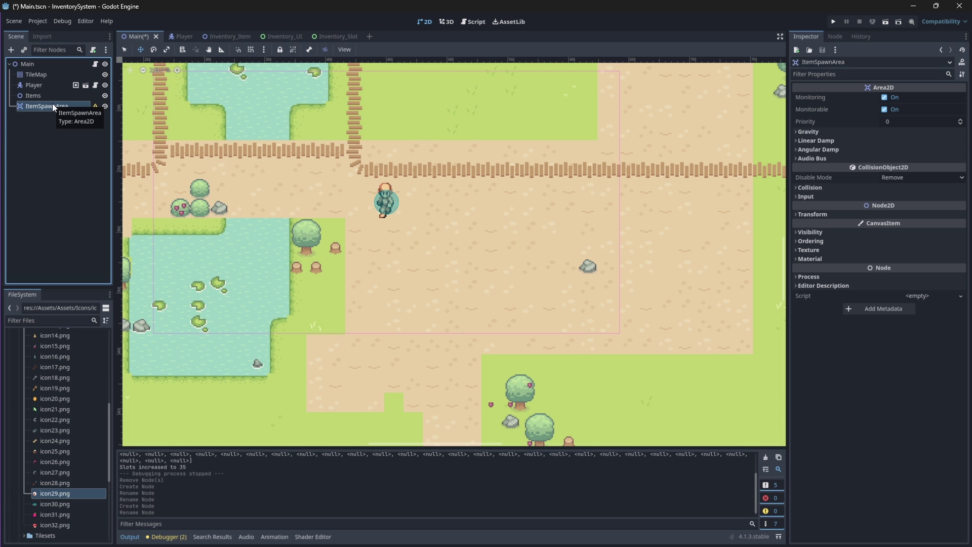
# - Give ItemSpawnArea a CollisionShape2D with a new 500×500 RectangleShape2D
pyautogui.click(11, 50)
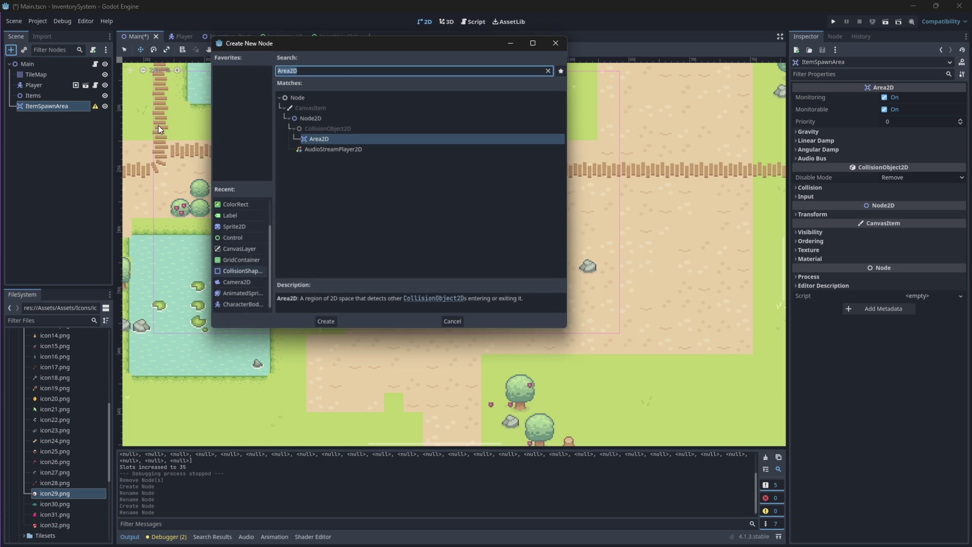
pyautogui.doubleClick(236, 273)
pyautogui.scroll(-2, 417, 236)
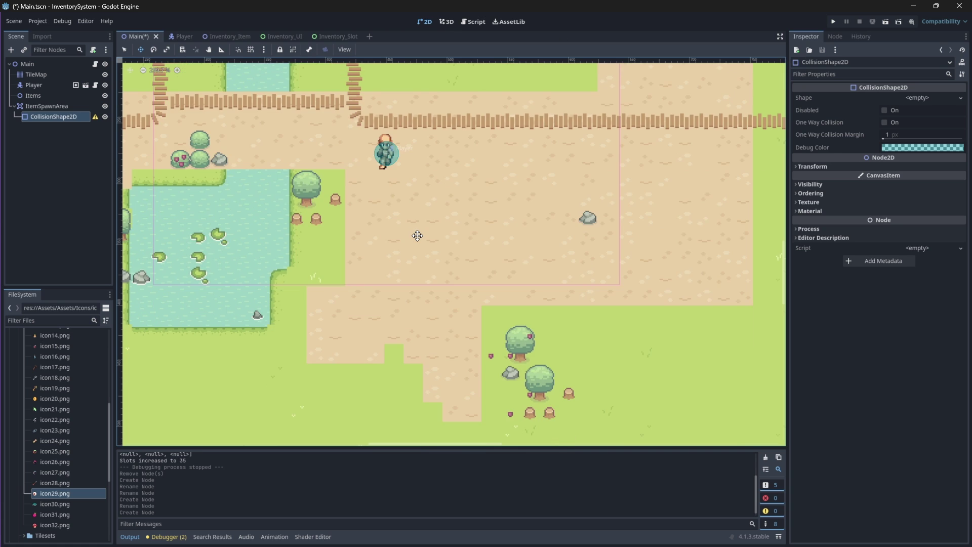
pyautogui.scroll(-5, 417, 235)
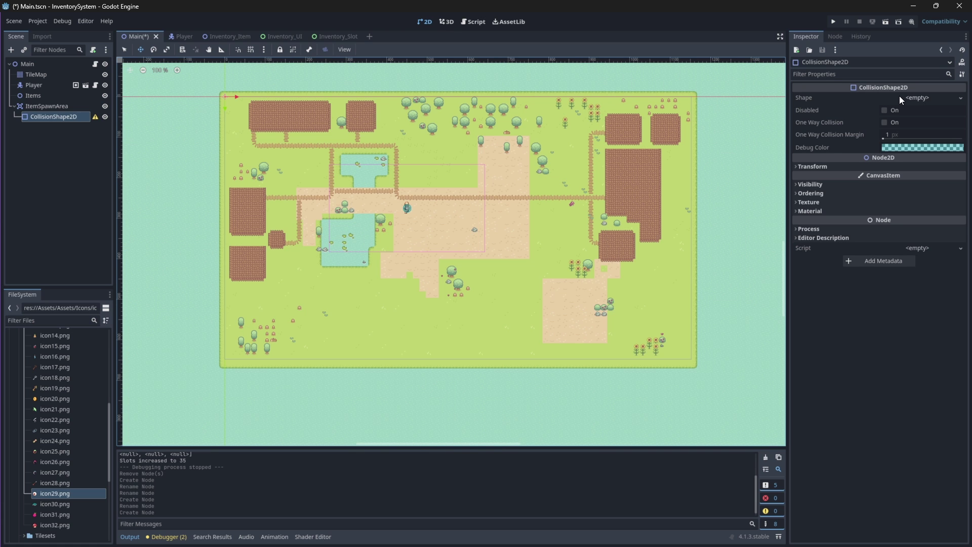
pyautogui.click(899, 96)
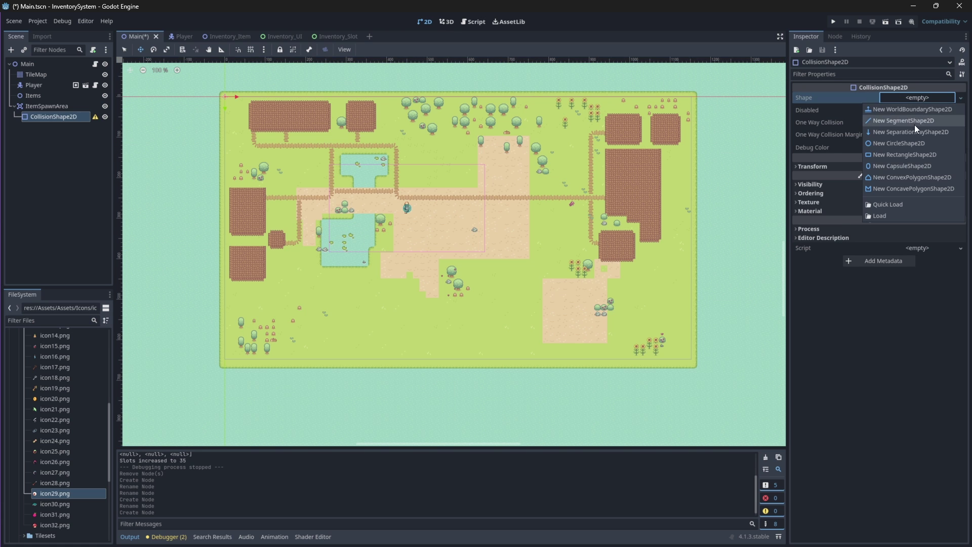
pyautogui.click(910, 147)
pyautogui.click(926, 98)
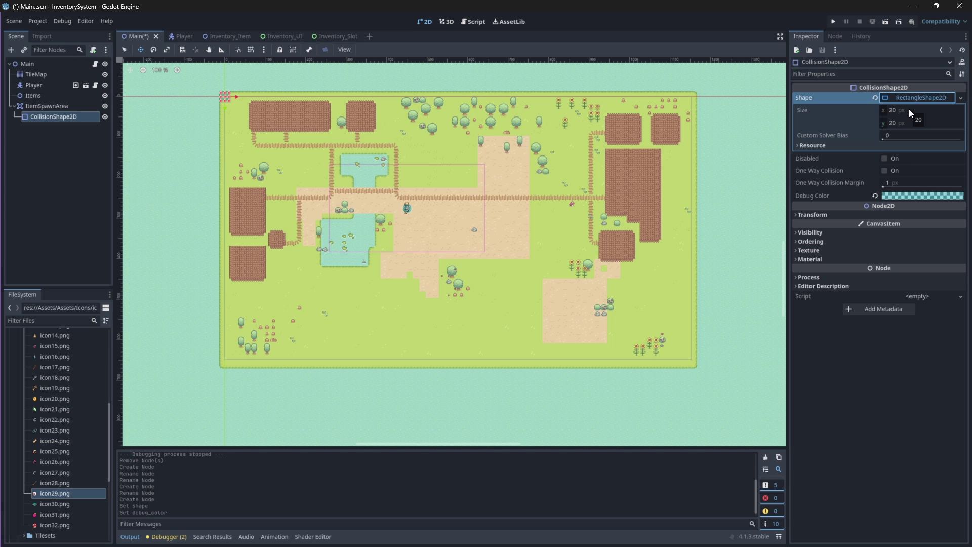
pyautogui.click(909, 110)
pyautogui.write('500500')
pyautogui.press('Return')
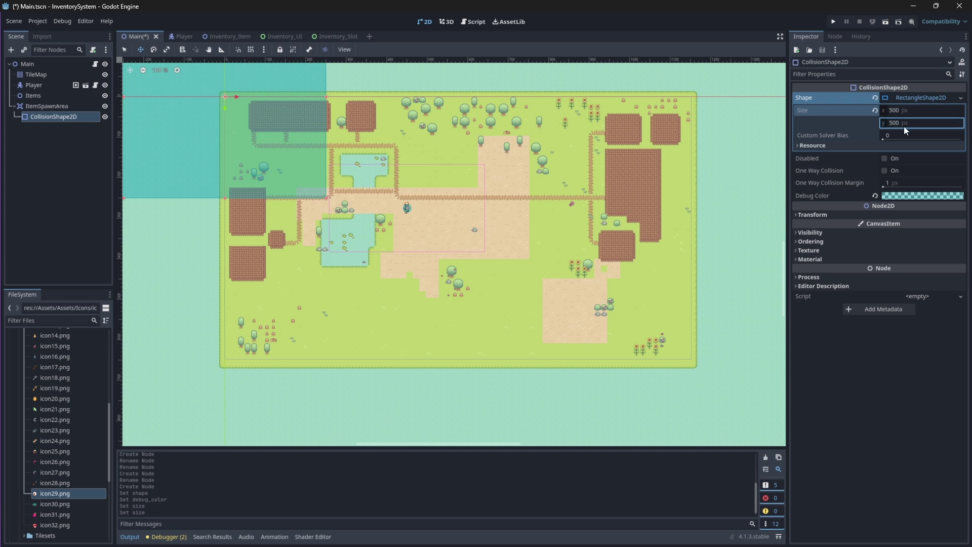
# - Move ItemSpawnArea over the centre-right of the map
pyautogui.click(56, 105)
pyautogui.moveTo(252, 127); pyautogui.dragTo(542, 288)
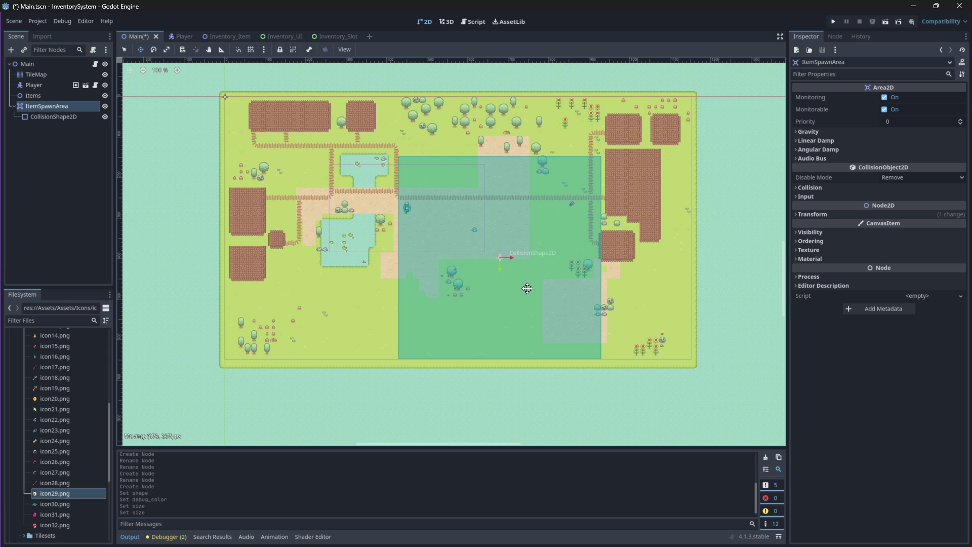
pyautogui.moveTo(543, 288); pyautogui.dragTo(523, 287)
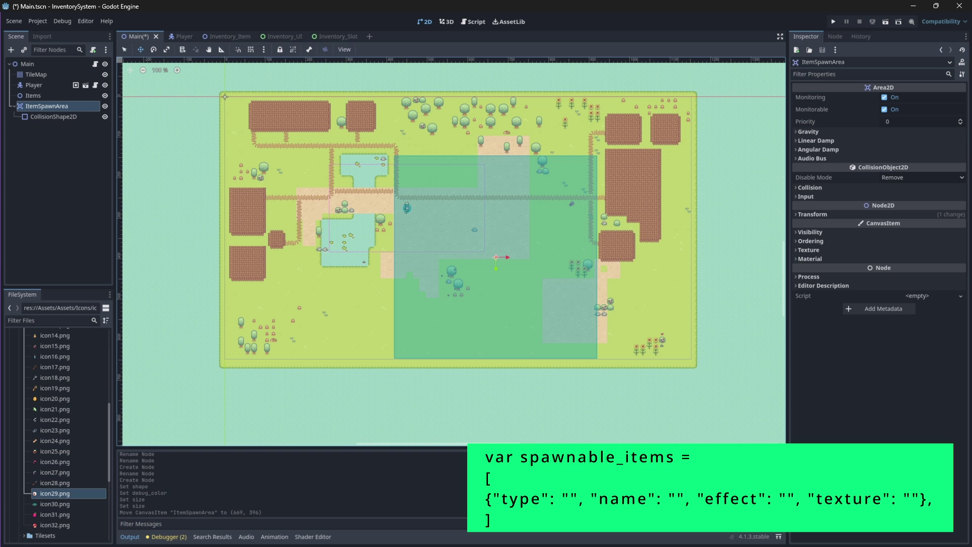
# - In Global.gd, add a spawnable_items list holding the four pasted item entries
pyautogui.hotkey('ctrl', 'F3')
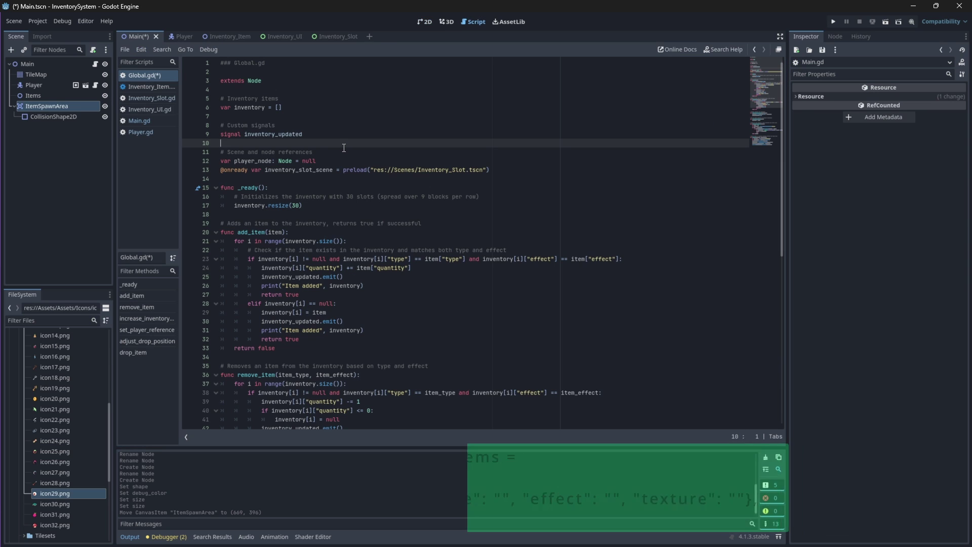
pyautogui.write('var spawnable_')
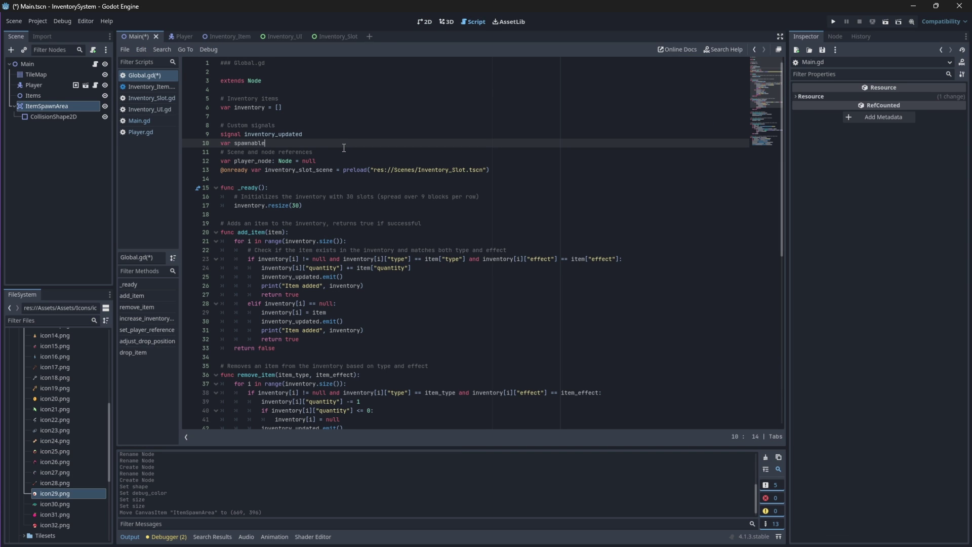
pyautogui.write('items = []')
pyautogui.press('Return')
pyautogui.write('{"type": "Consumable", "name": "Berry", "effect": "Health", "texture": preload("res://Assets/Icons/icon31.png")},     {"type": "Consumable", "name": "Water", "effect": "Stamina", "texture": preload("res://Assets/Icons/icon9.png")},     {"type": "Consumable", "name": "Mushroom", "effect": "Armor", "texture": preload("res://Assets/Icons/icon32.png")},     {"type": "Gift", "name": "Gemstone", "effect": "", "texture": preload("res://Assets/Icons/icon21.png")},')
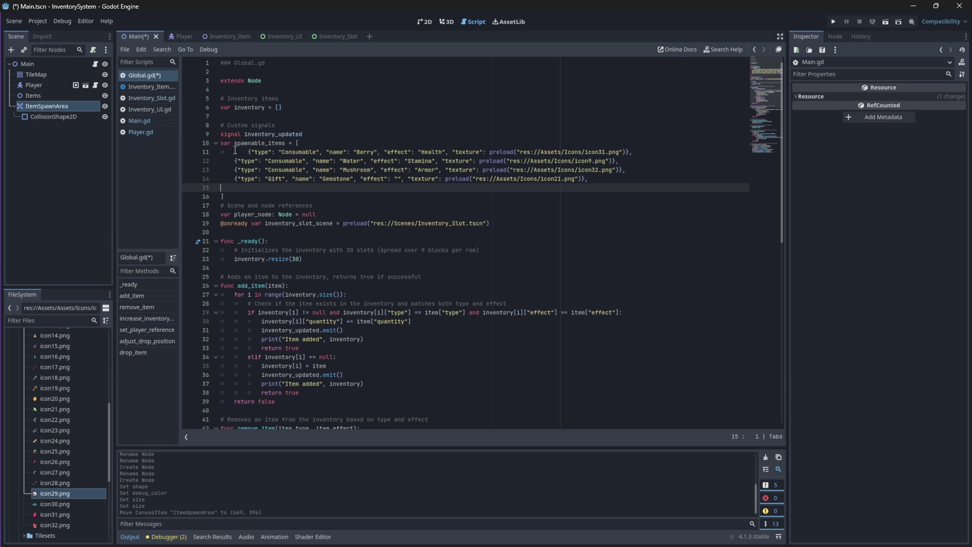
# - Fix the list's indentation and blank lines, save everything, and return to the 2D view
pyautogui.click(248, 152)
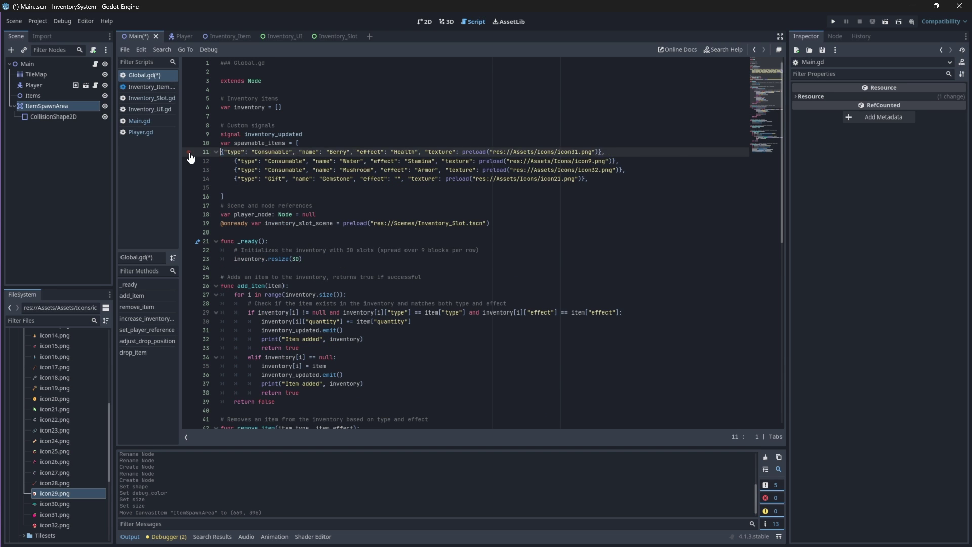
pyautogui.press('BackSpace')
pyautogui.click(260, 190)
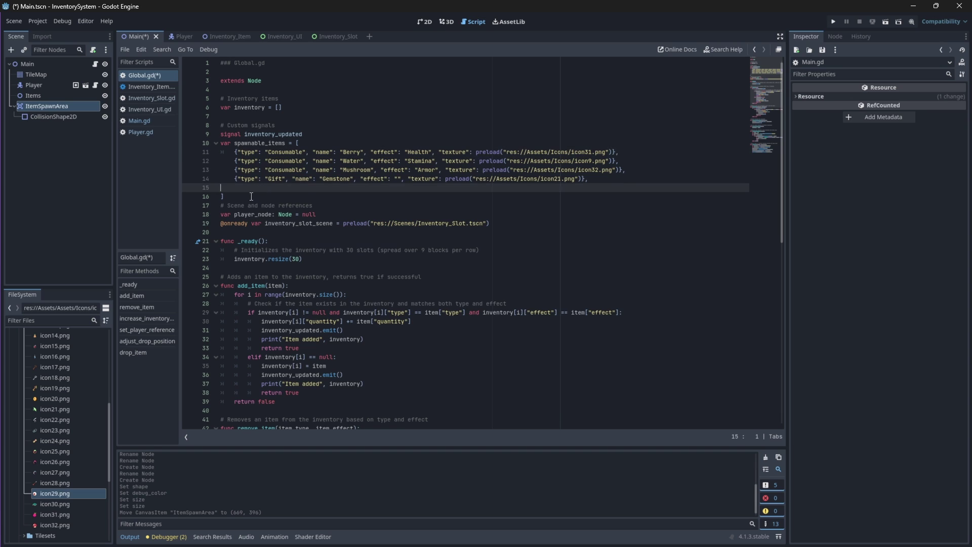
pyautogui.press('BackSpace')
pyautogui.press('Down')
pyautogui.press('Return')
pyautogui.press('Return')
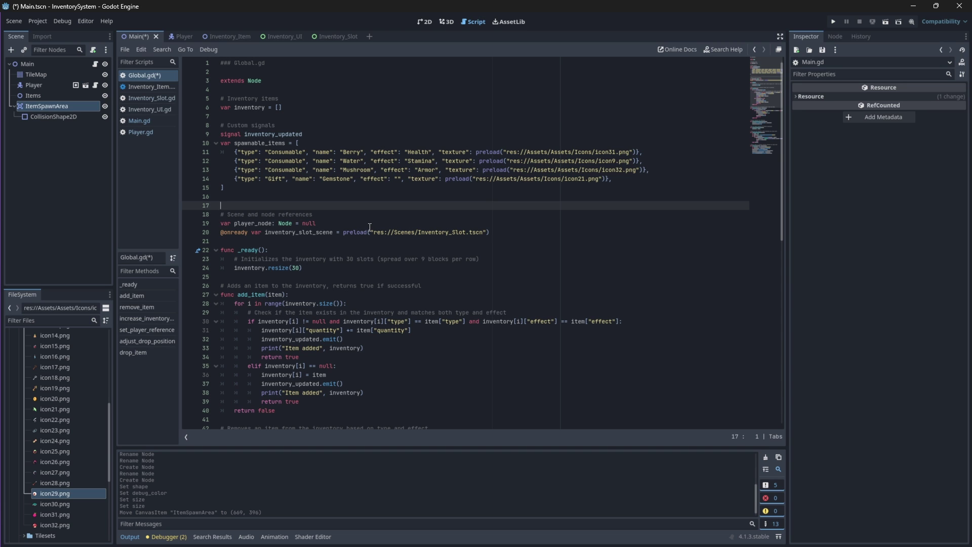
pyautogui.hotkey('ctrl', 's')
pyautogui.hotkey('ctrl', 'F1')
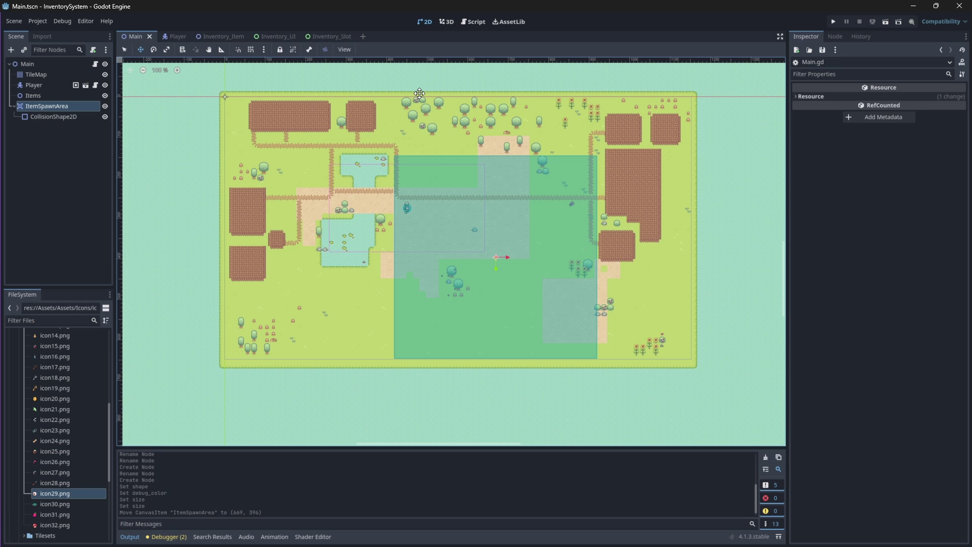
pyautogui.moveTo(47, 106); pyautogui.dragTo(41, 96)
pyautogui.press('Down')
pyautogui.hotkey('ctrl', 'F3')
pyautogui.write('@onready')
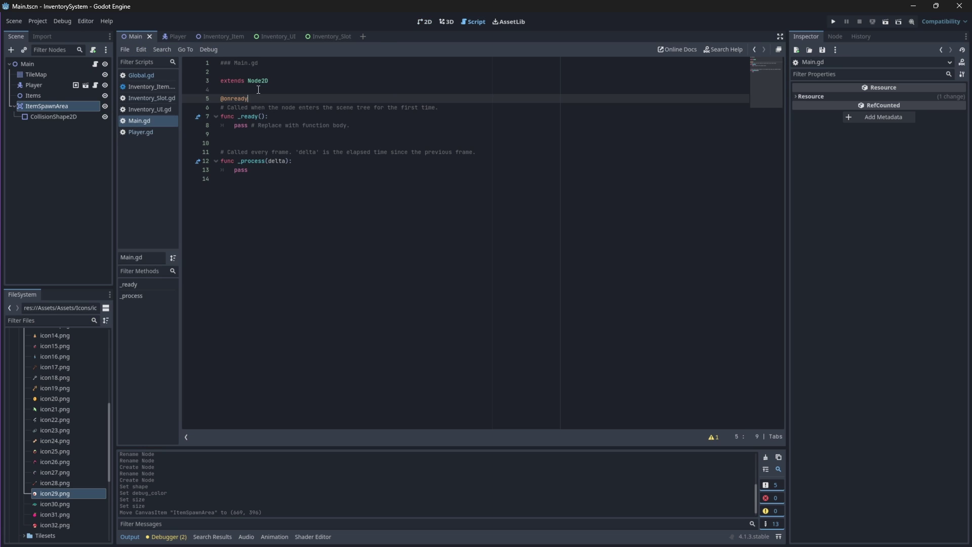
pyautogui.write(' var ')
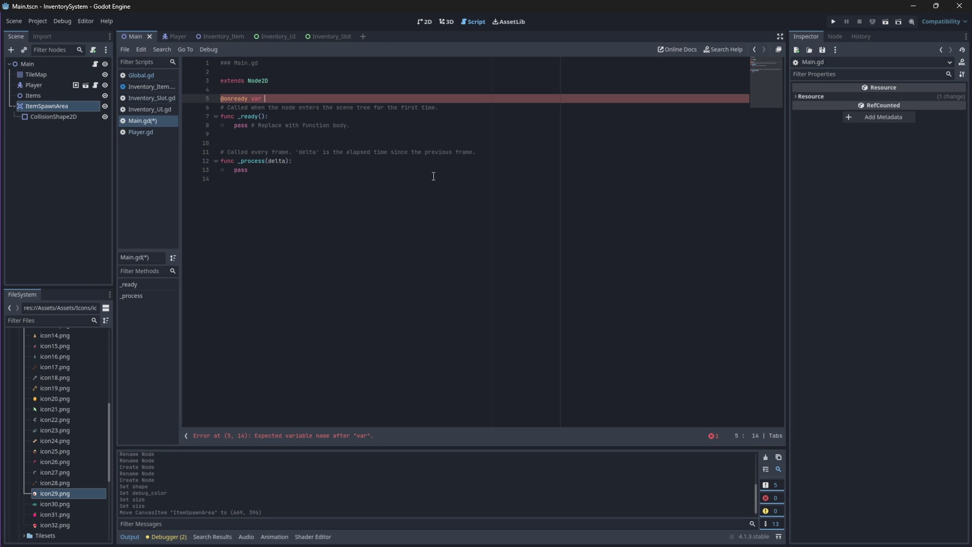
pyautogui.write('items =')
pyautogui.moveTo(33, 95); pyautogui.dragTo(380, 105)
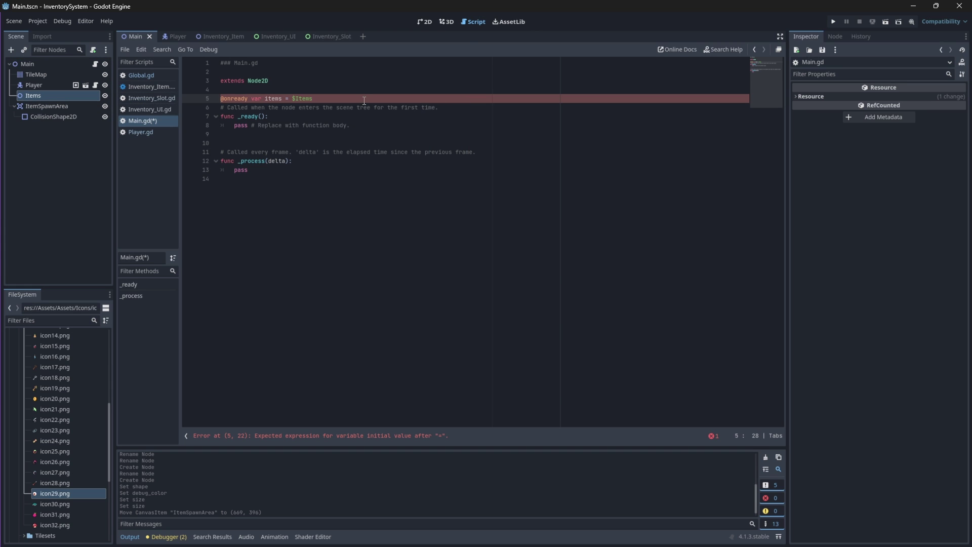
pyautogui.press('Return')
pyautogui.write('@onready')
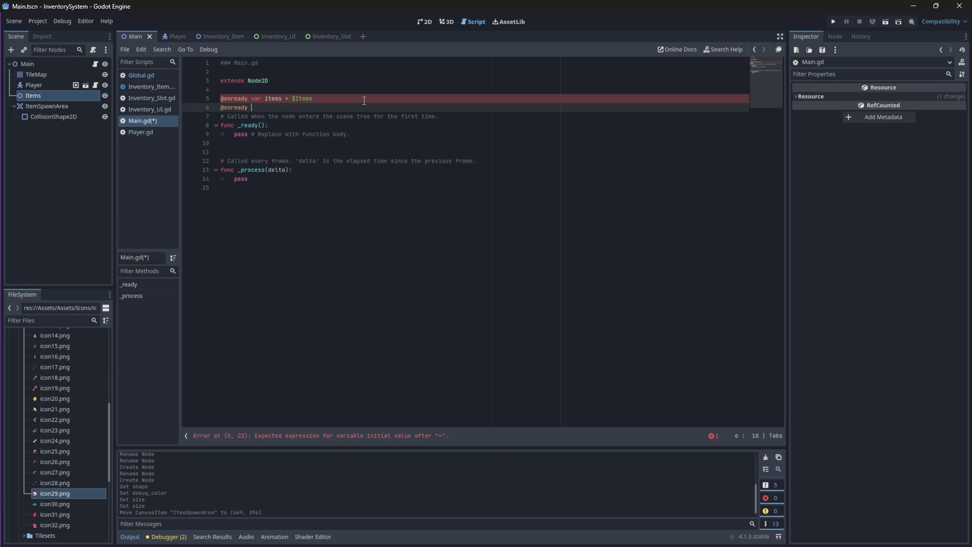
pyautogui.write(' var item')
pyautogui.write('_spawn_area =')
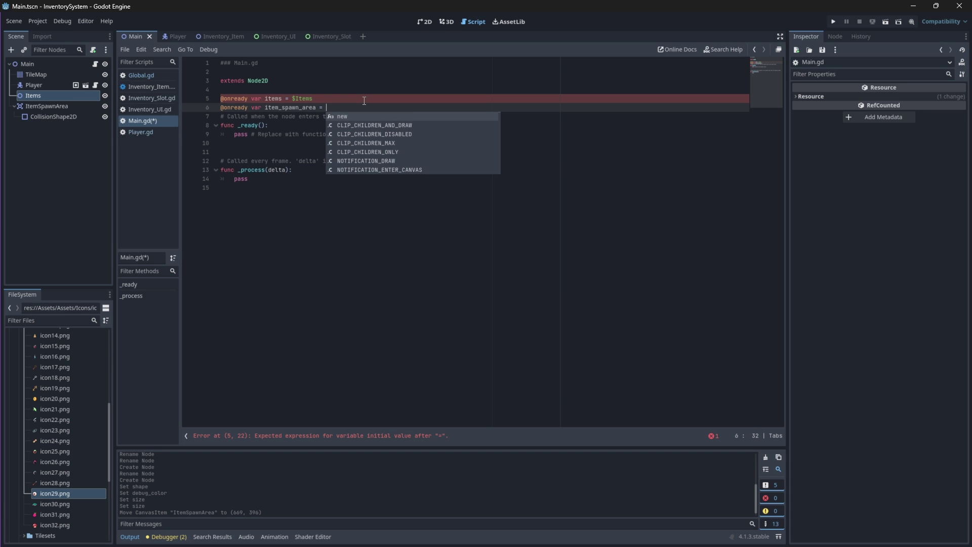
pyautogui.moveTo(47, 106); pyautogui.dragTo(364, 107)
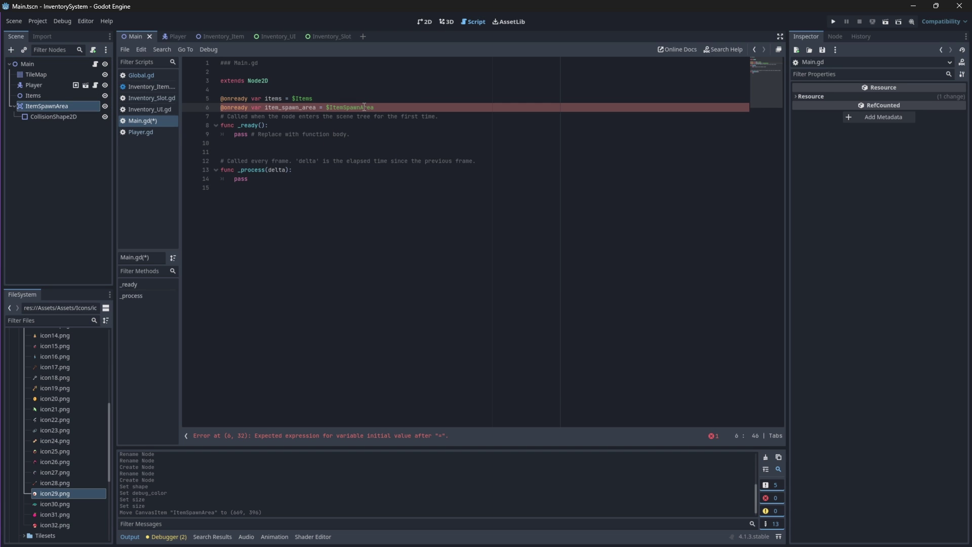
pyautogui.press('Return')
pyautogui.write('@onready ')
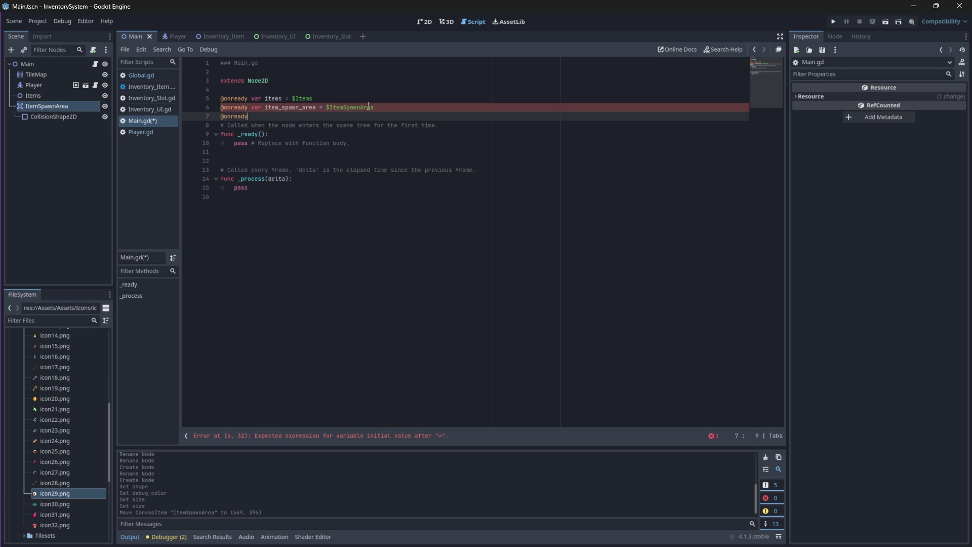
pyautogui.write('varn')
pyautogui.press('BackSpace')
pyautogui.write('co')
pyautogui.write('llision_shape =')
pyautogui.moveTo(62, 120); pyautogui.dragTo(417, 113)
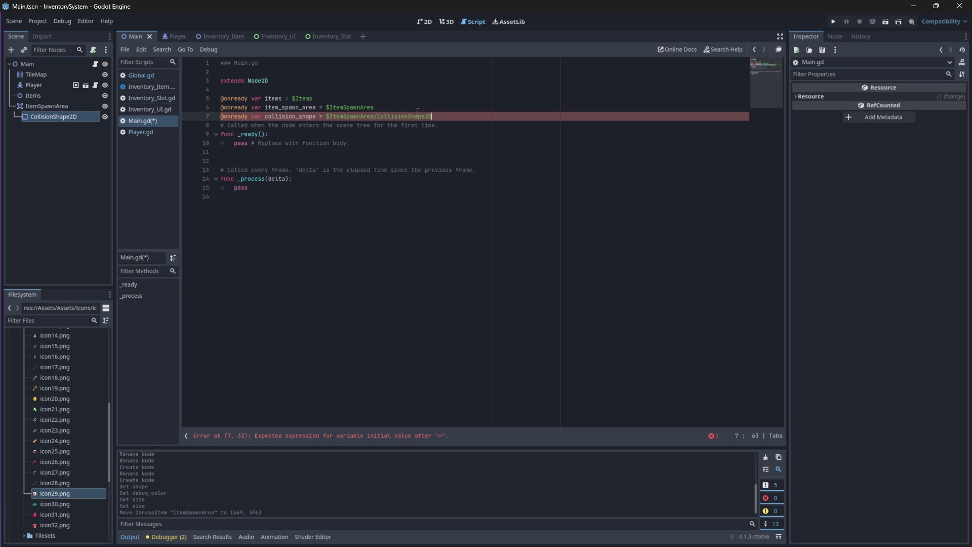
pyautogui.press('Return')
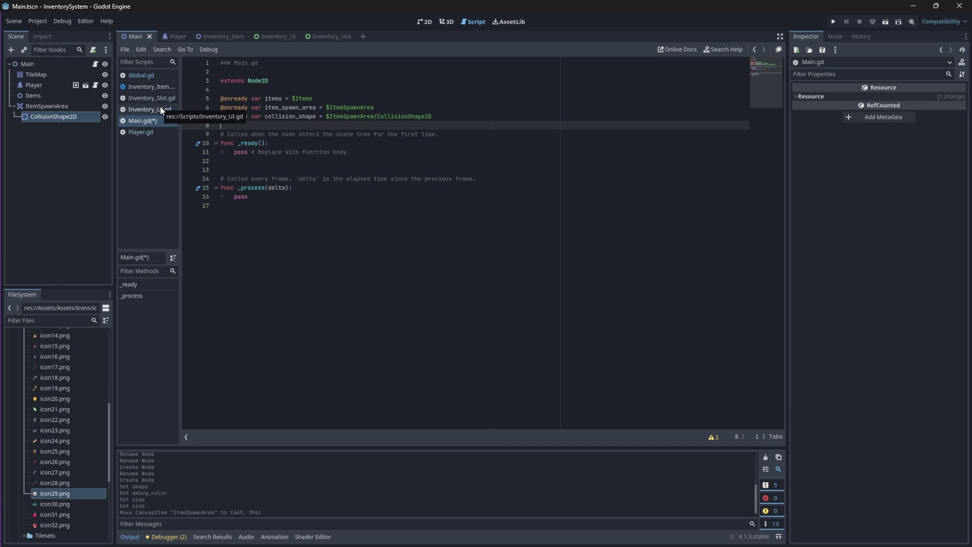
# - Add a '# Scene-Tree Node references' comment above the declarations
pyautogui.click(244, 89)
pyautogui.press('Return')
pyautogui.write('# Scene-Tree Node references')
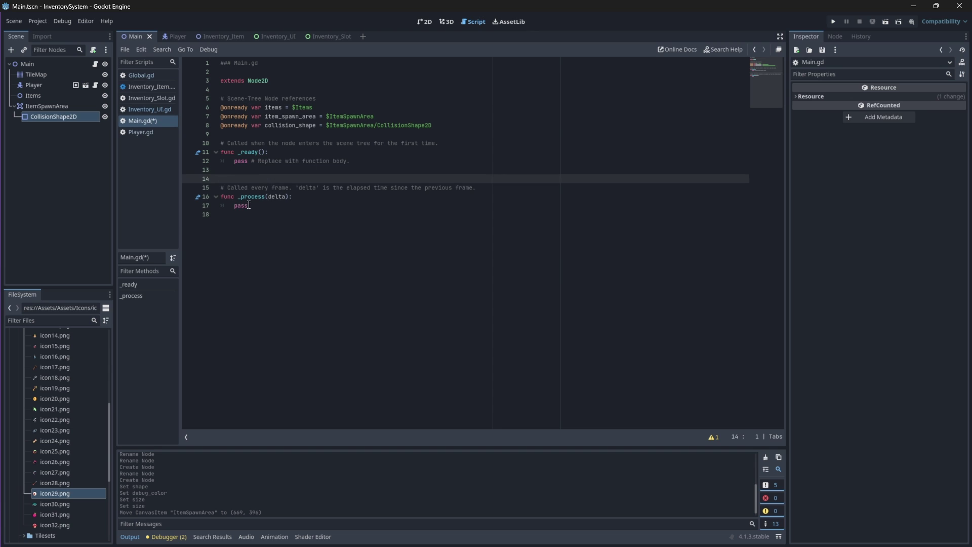
# - Replace _process with get_random_position(), getting area_rect from collision_shape.shape.get_rect() with a comment
pyautogui.moveTo(223, 216); pyautogui.dragTo(205, 182)
pyautogui.press('Delete')
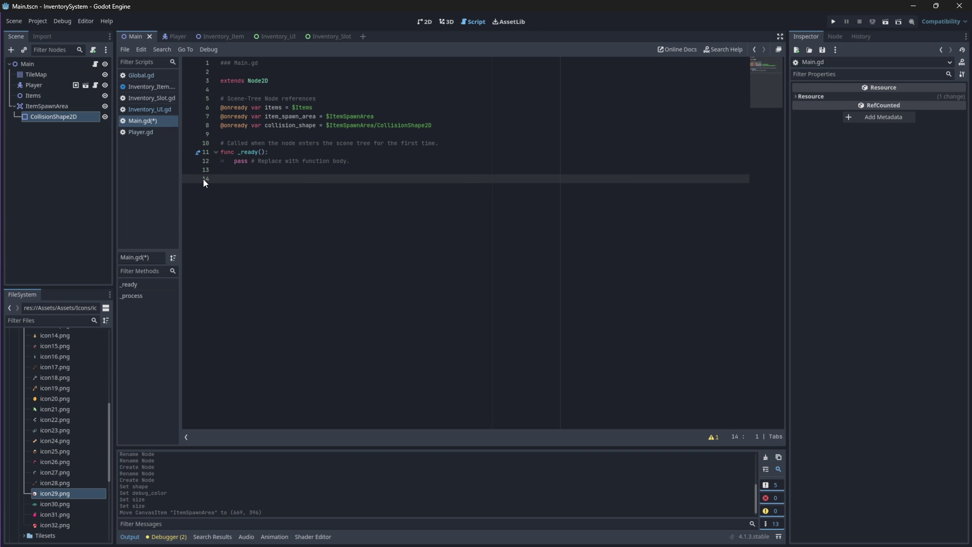
pyautogui.write('func get_rand')
pyautogui.write('om_position')
pyautogui.write('():')
pyautogui.press('Return')
pyautogui.write('va')
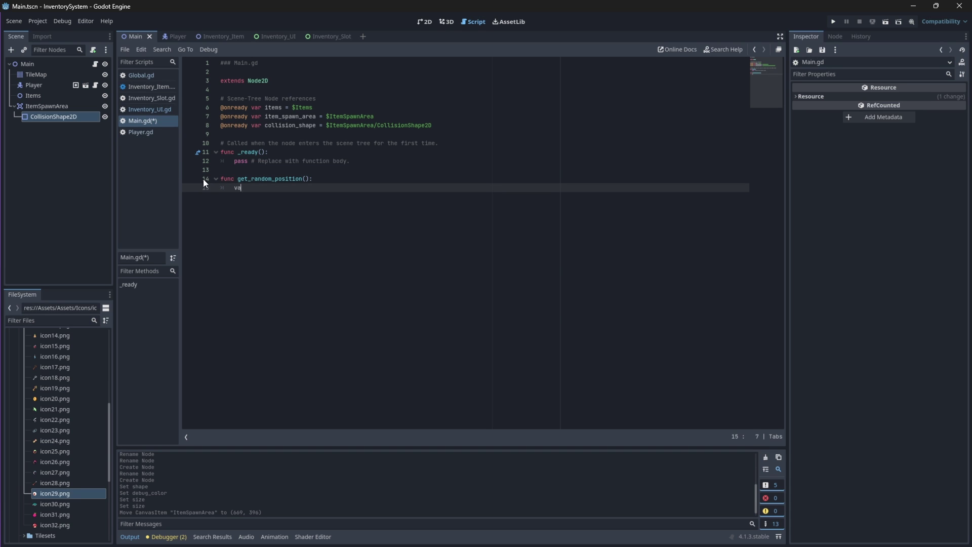
pyautogui.write('r area_rect = c')
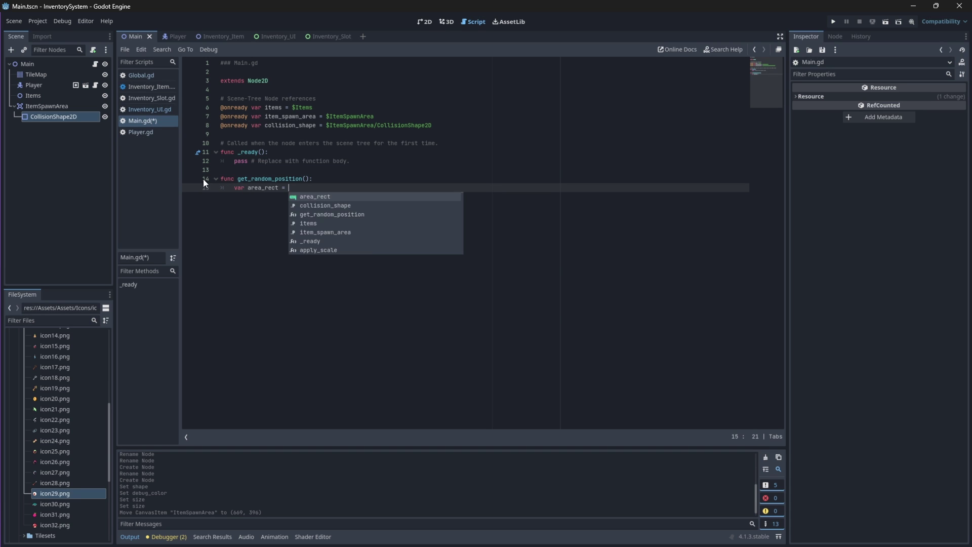
pyautogui.write('ollision_shape.get')
pyautogui.press('BackSpace')
pyautogui.press('BackSpace')
pyautogui.press('BackSpace')
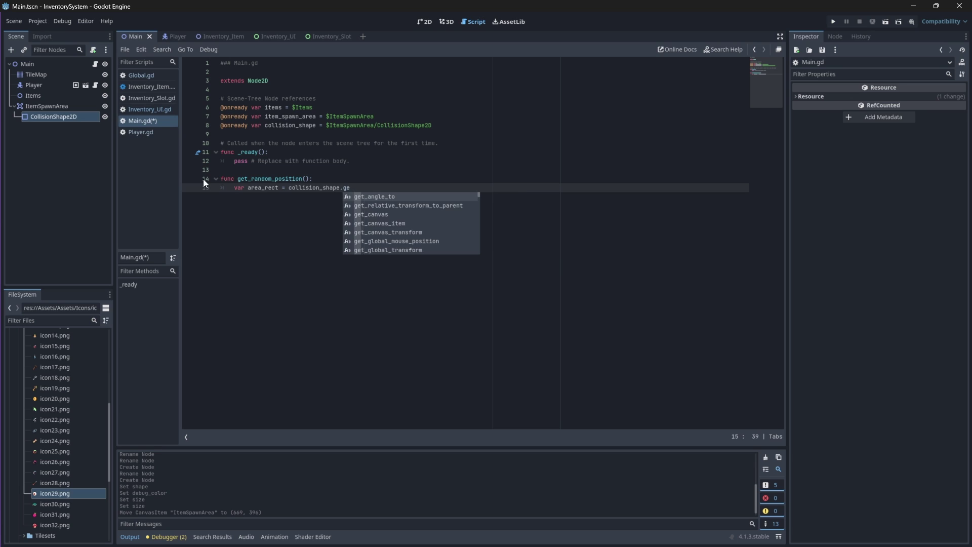
pyautogui.write('shape.get+')
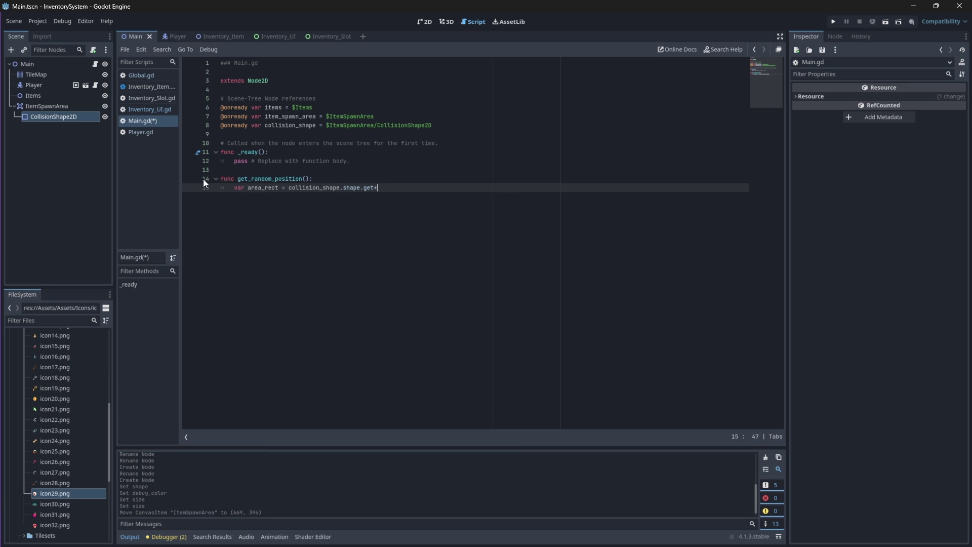
pyautogui.press('BackSpace')
pyautogui.write('rect()')
pyautogui.press('Return')
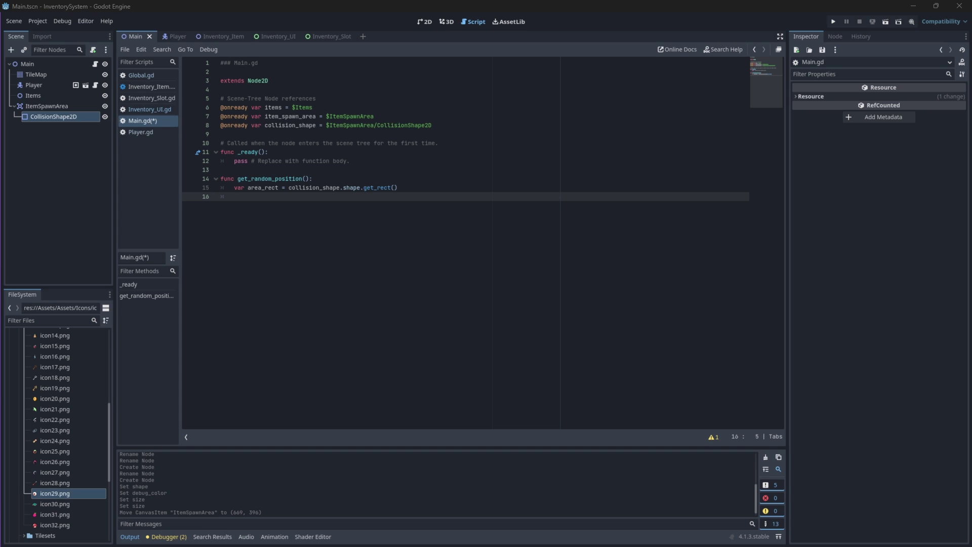
pyautogui.write('# Get random position for item within the collision shape in spawn area')
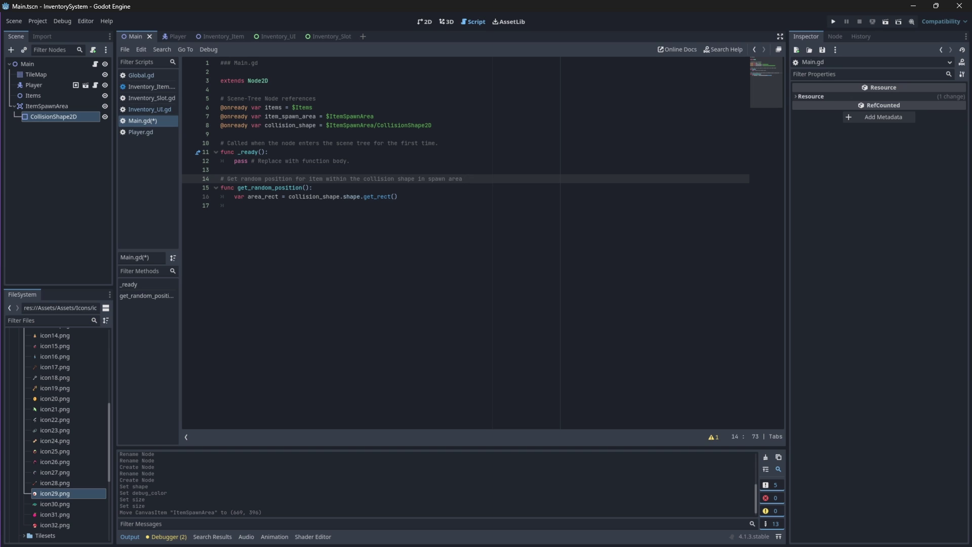
# - Add var x = randf_range(0, area_rect.position.x) to the function
pyautogui.click(398, 198)
pyautogui.press('Return')
pyautogui.write('var x =')
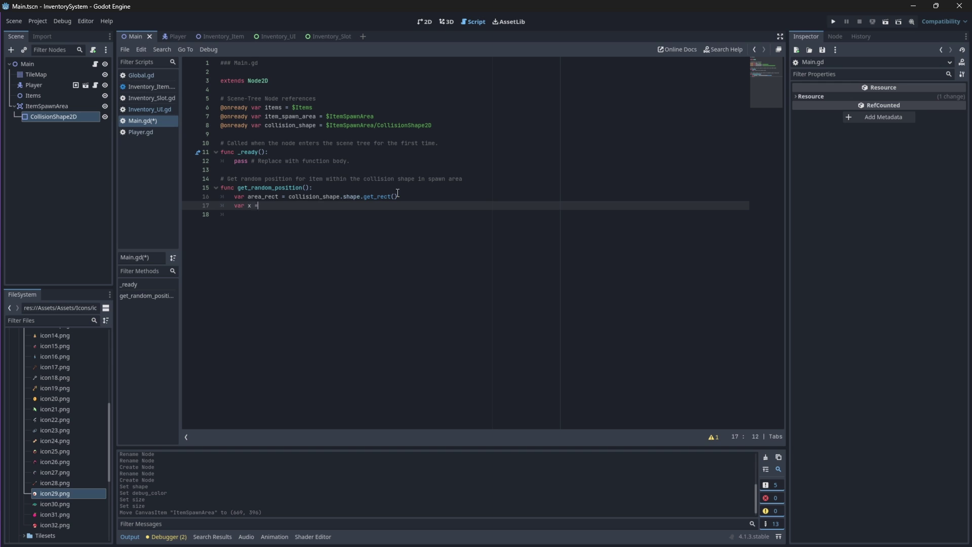
pyautogui.write(' randfr')
pyautogui.press('Return')
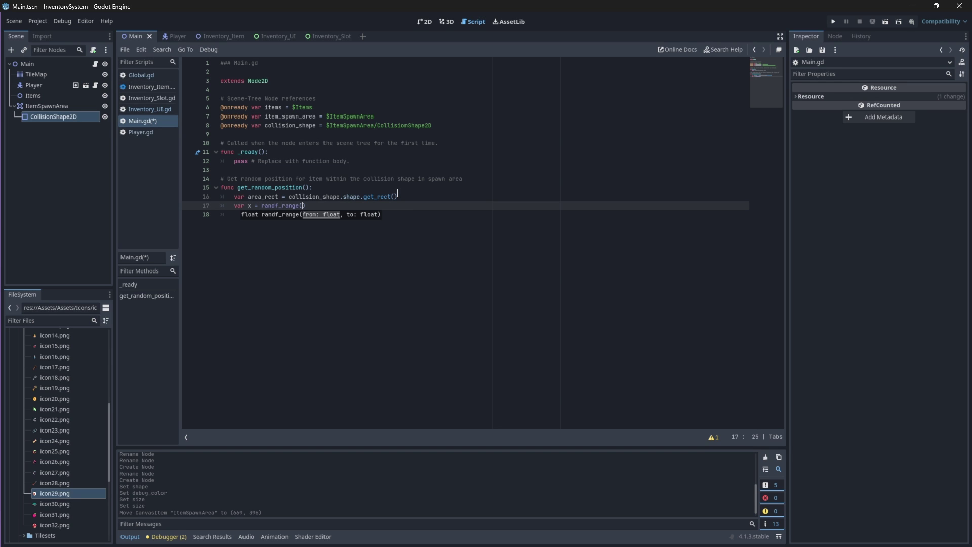
pyautogui.write('0, area')
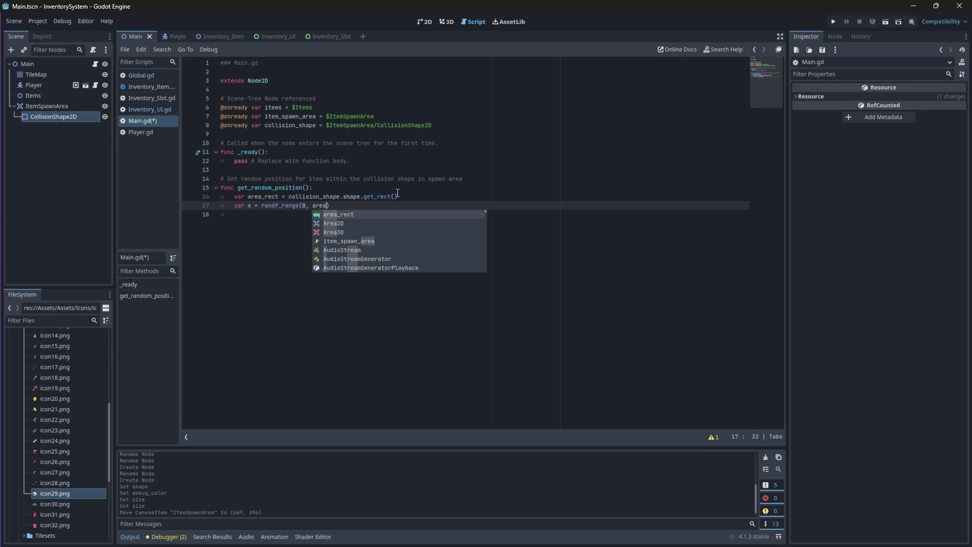
pyautogui.write('_rect,')
pyautogui.press('BackSpace')
pyautogui.write('.p')
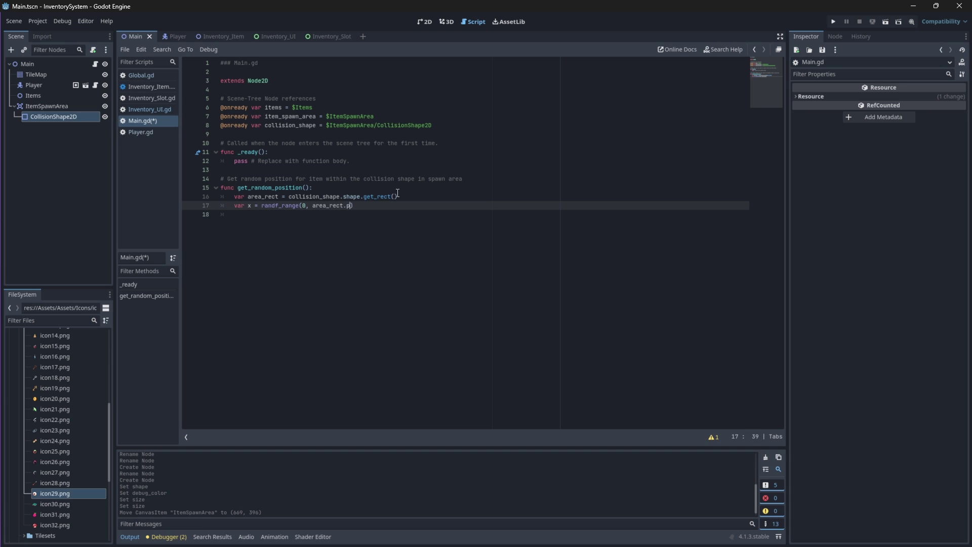
pyautogui.write('osition.x')
# - Duplicate the x line into a matching y line using area_rect.position.y
pyautogui.moveTo(393, 205); pyautogui.dragTo(398, 197)
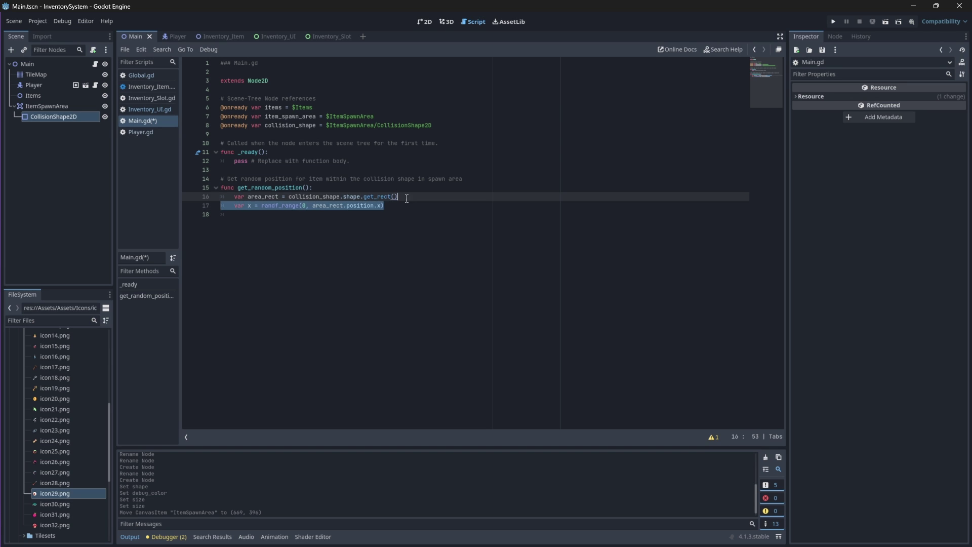
pyautogui.hotkey('ctrl', 'shift', 'd')
pyautogui.doubleClick(249, 214)
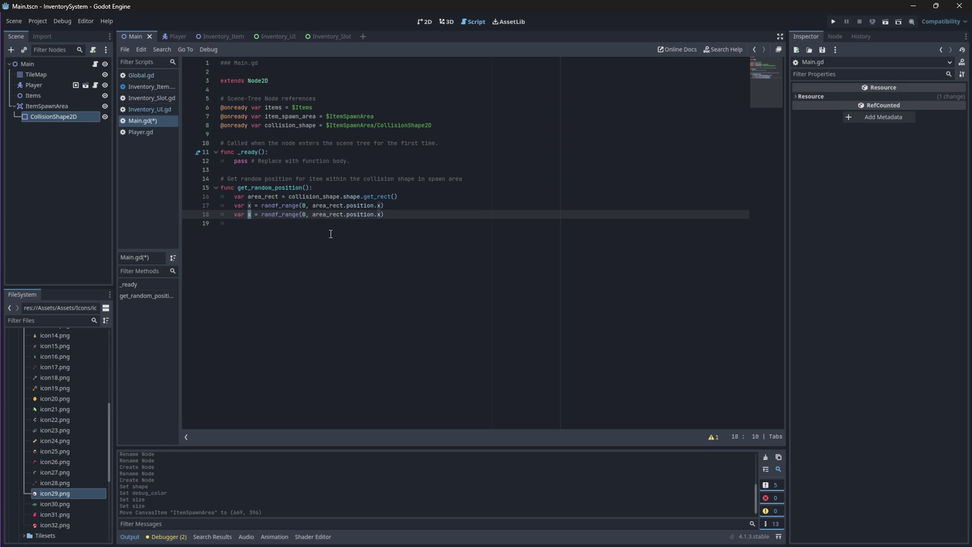
pyautogui.write('y')
pyautogui.doubleClick(378, 214)
pyautogui.write('y')
pyautogui.press('End')
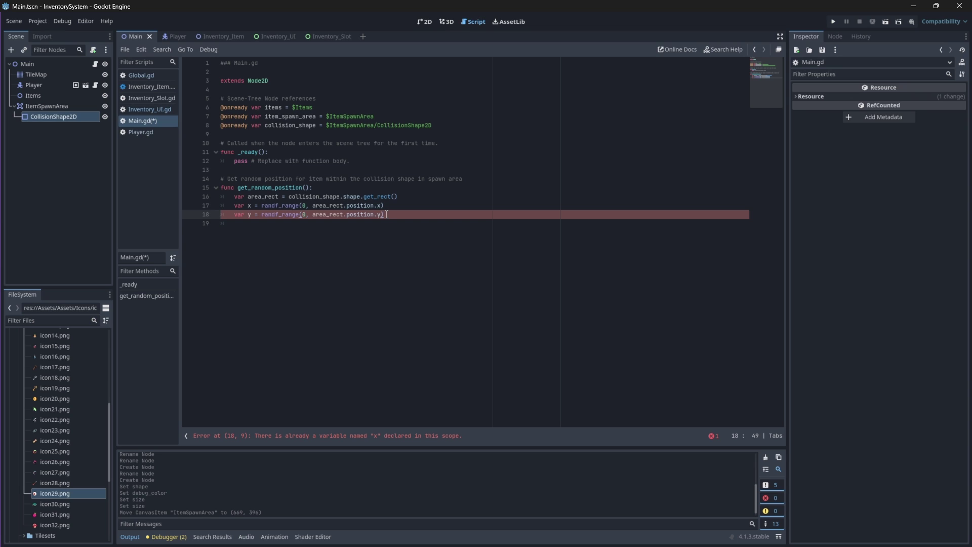
pyautogui.press('Return')
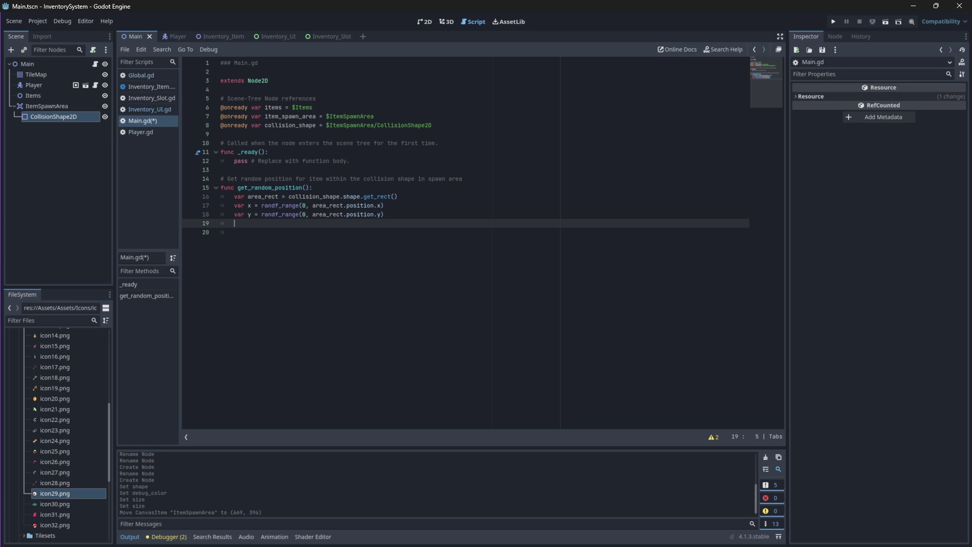
# - Return item_spawn_area.to_global(Vector2(x, y)) from get_random_position
pyautogui.write('return item')
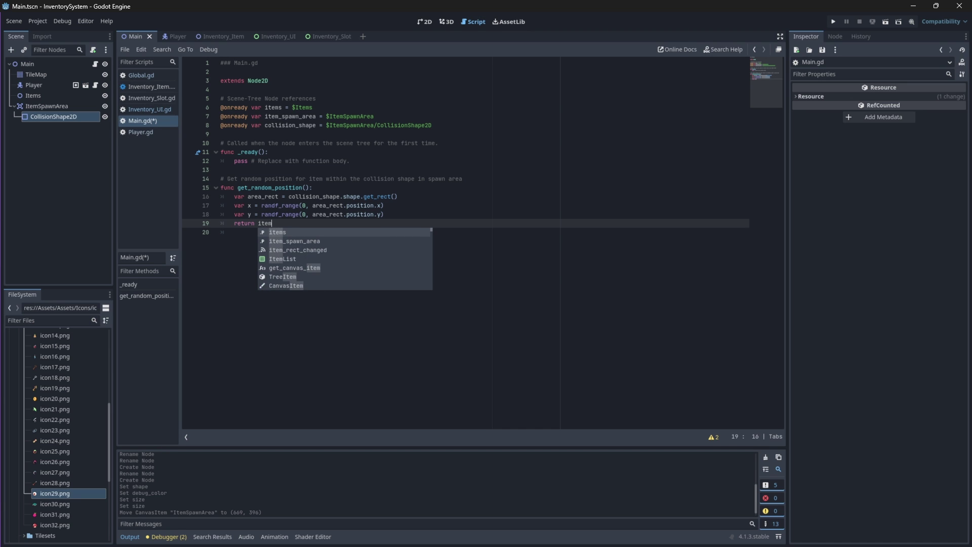
pyautogui.press('Down')
pyautogui.press('Return')
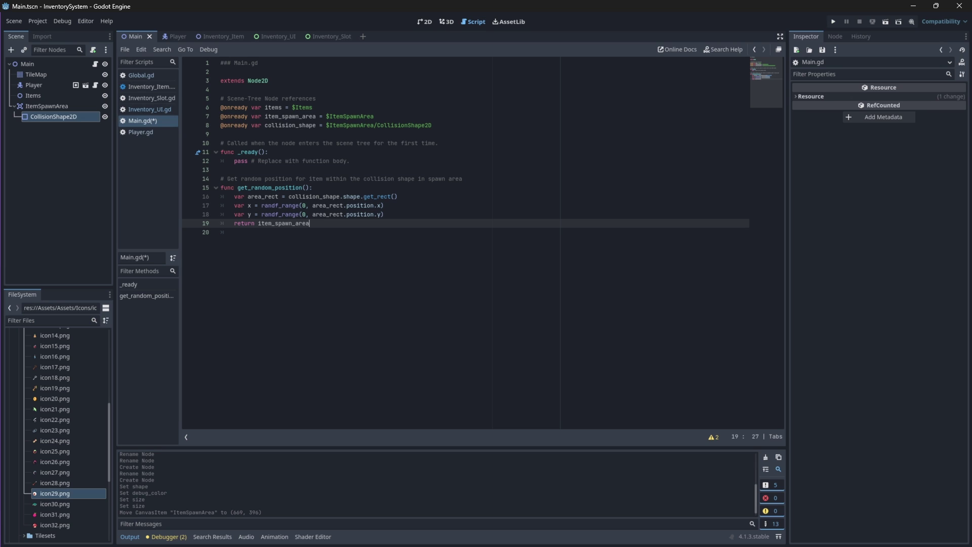
pyautogui.write('.to')
pyautogui.press('Return')
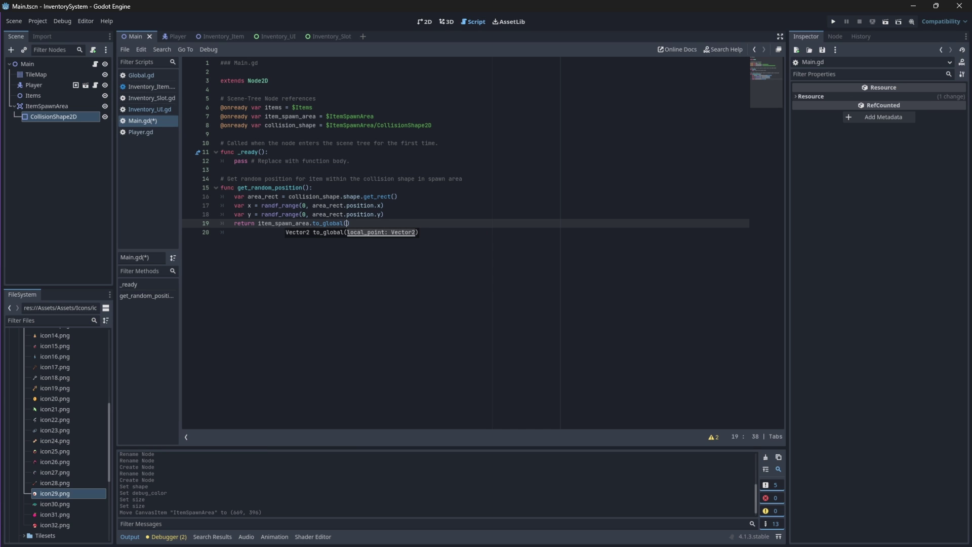
pyautogui.write('Vector2')
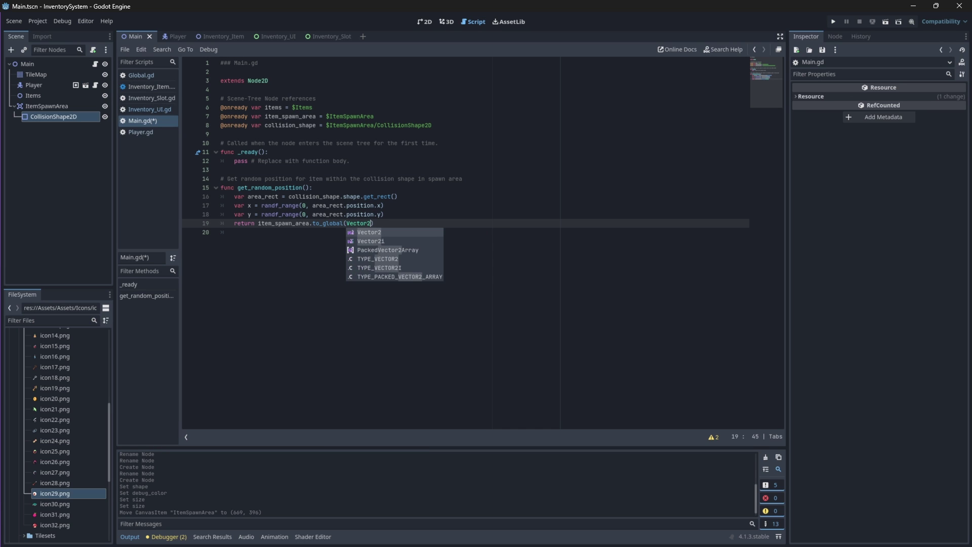
pyautogui.write('(x, y')
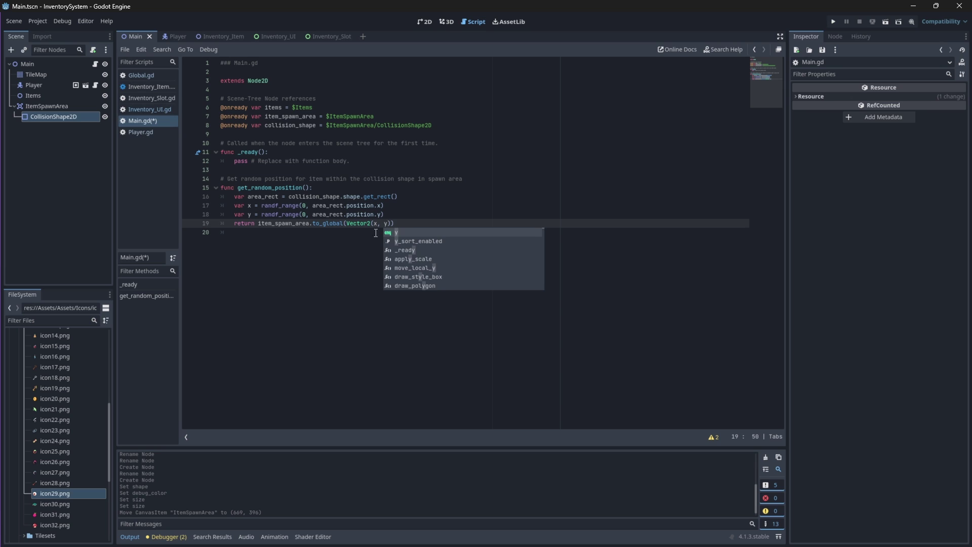
pyautogui.press('Escape')
pyautogui.press('Down')
pyautogui.press('Return')
pyautogui.press('Return')
pyautogui.press('Up')
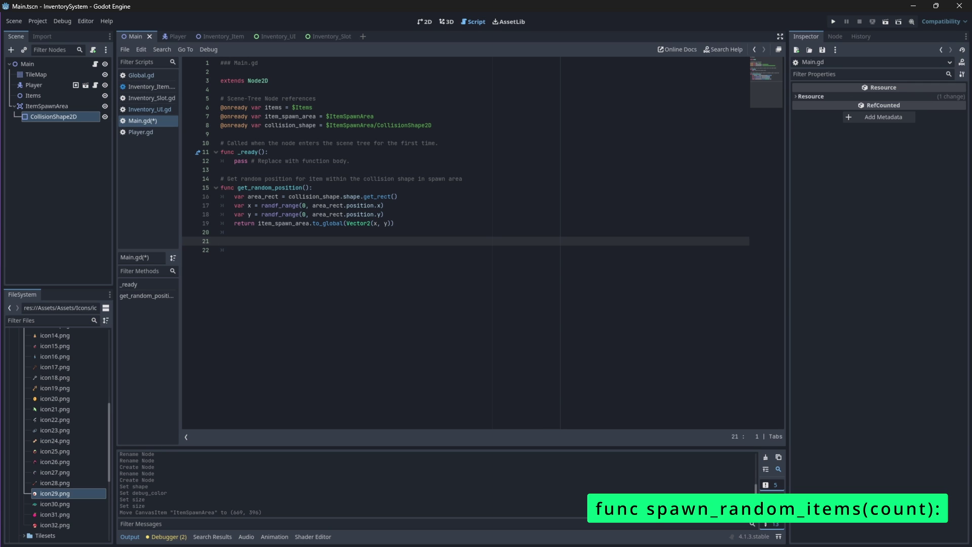
# - Start spawn_random_items(count) with attempts = 0 and spawned_count counters
pyautogui.write('func')
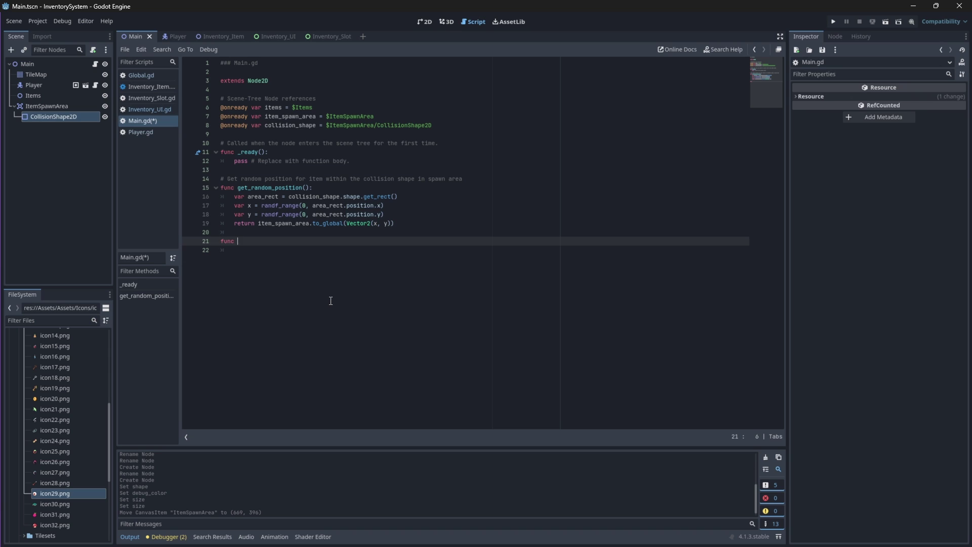
pyautogui.write(' spawn_random')
pyautogui.write('_items(count):')
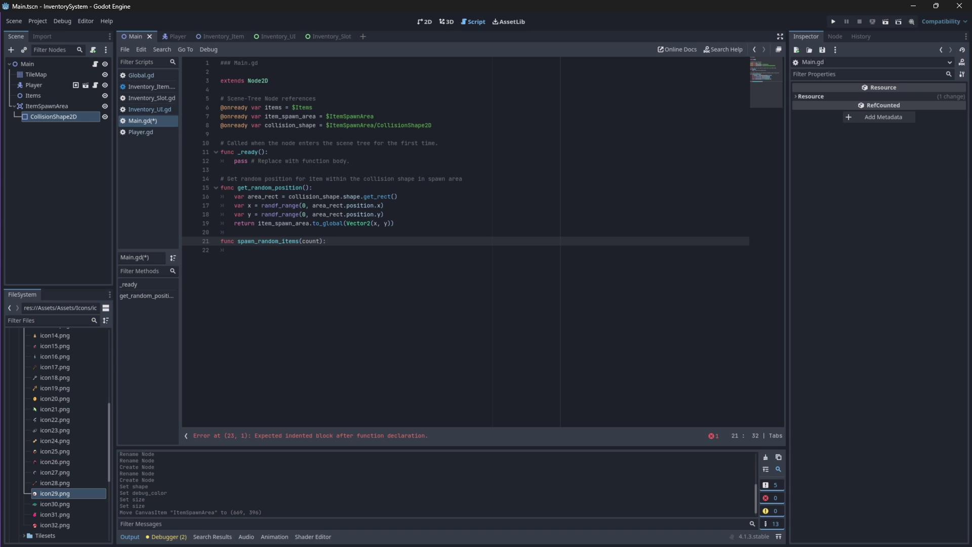
pyautogui.press('Return')
pyautogui.write('var attempts = ')
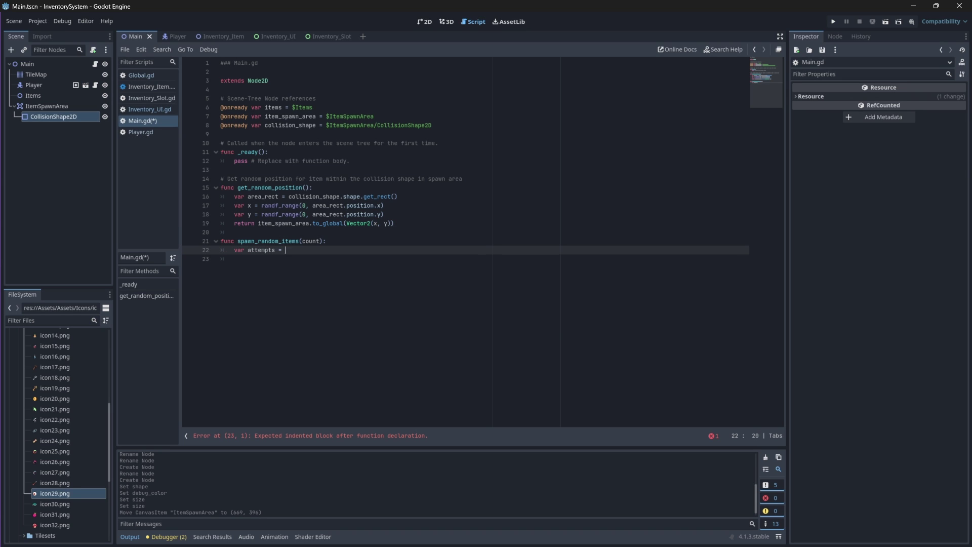
pyautogui.write('0')
pyautogui.press('Return')
pyautogui.write('var spaw')
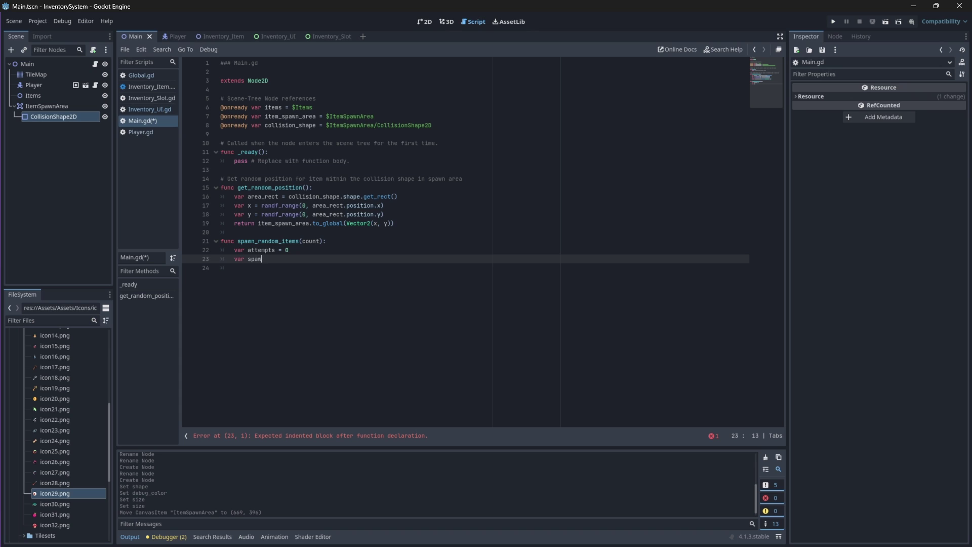
pyautogui.write('ned_count')
pyautogui.press('Return')
pyautogui.press('Return')
pyautogui.press('BackSpace')
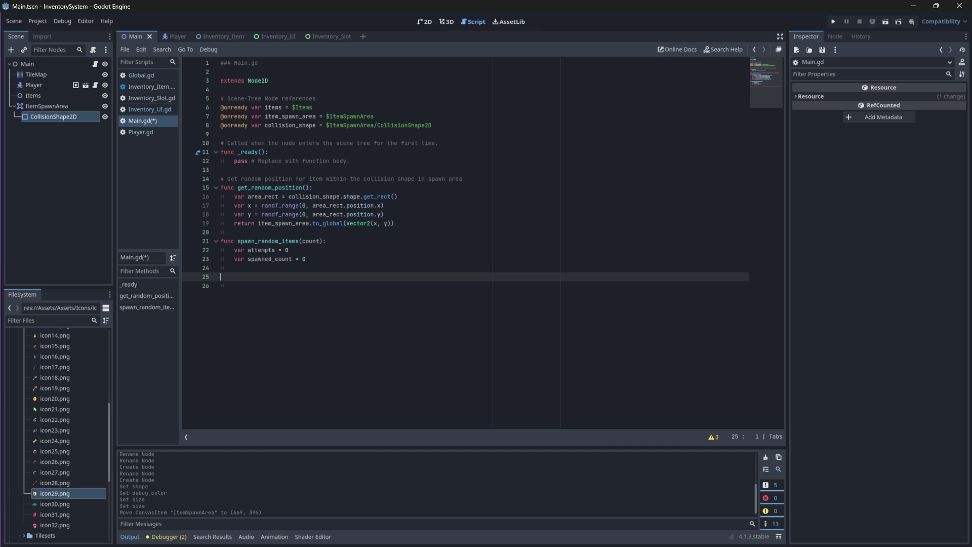
pyautogui.press('BackSpace')
# - Add a loop: while spawned_count < count and attempts < 100
pyautogui.write('il')
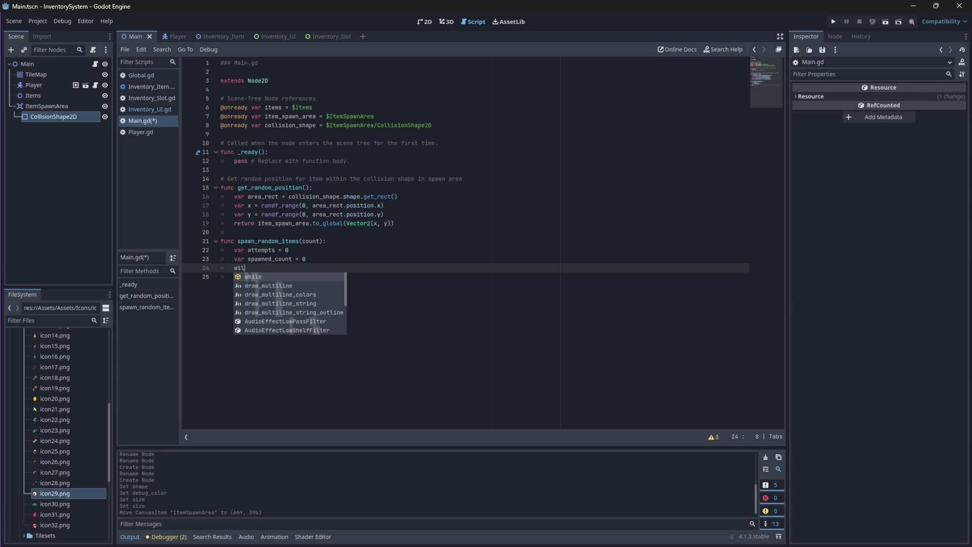
pyautogui.press('Return')
pyautogui.write('spa')
pyautogui.press('Return')
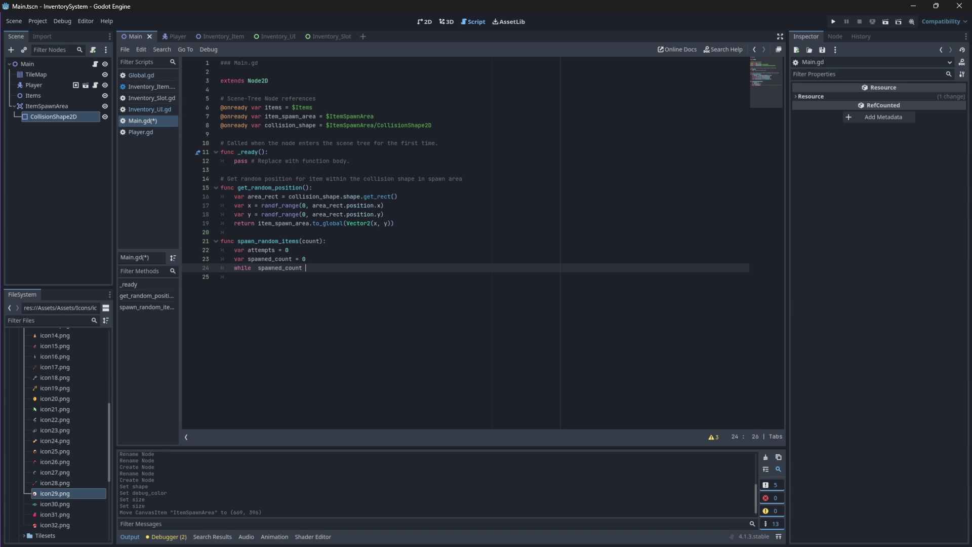
pyautogui.write('<')
pyautogui.press('BackSpace')
pyautogui.press('BackSpace')
pyautogui.write('count and at')
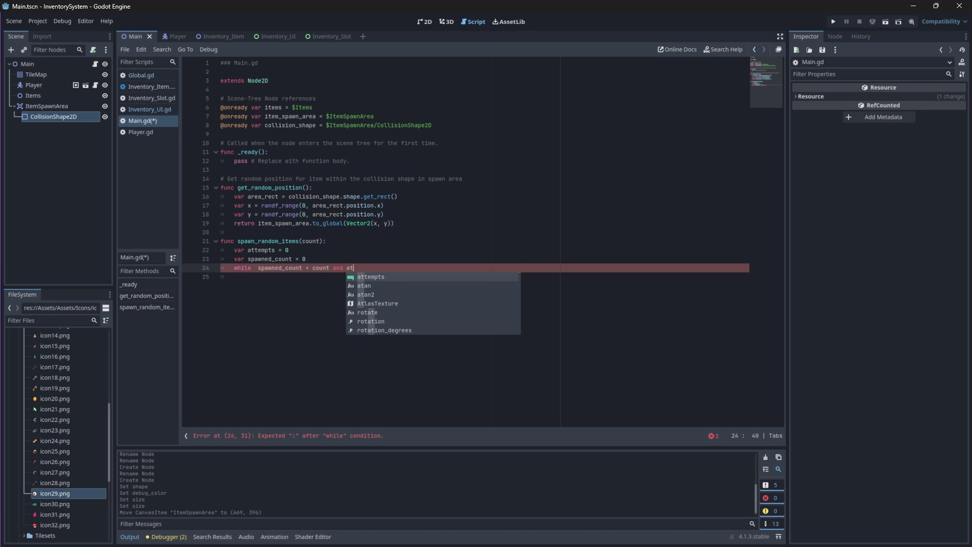
pyautogui.press('Return')
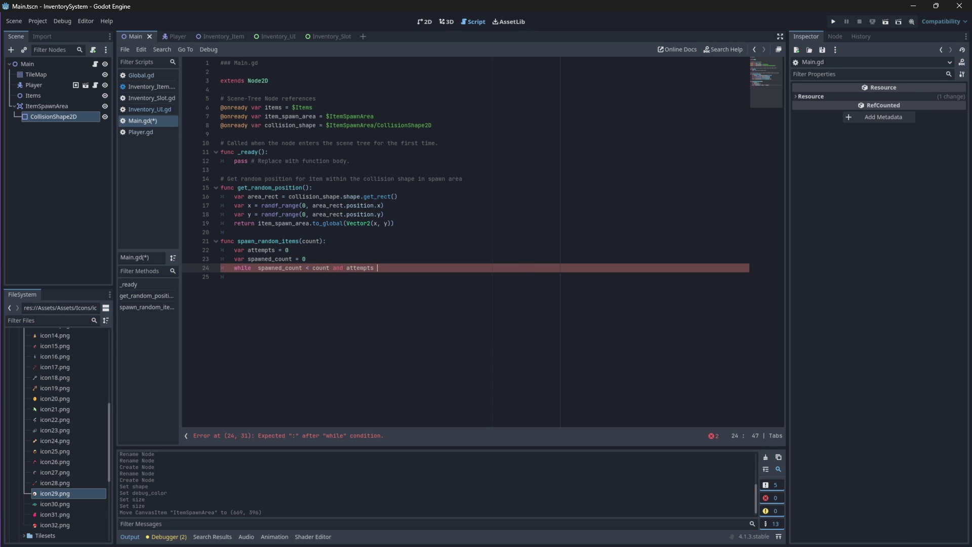
pyautogui.write('< 100:')
pyautogui.press('Return')
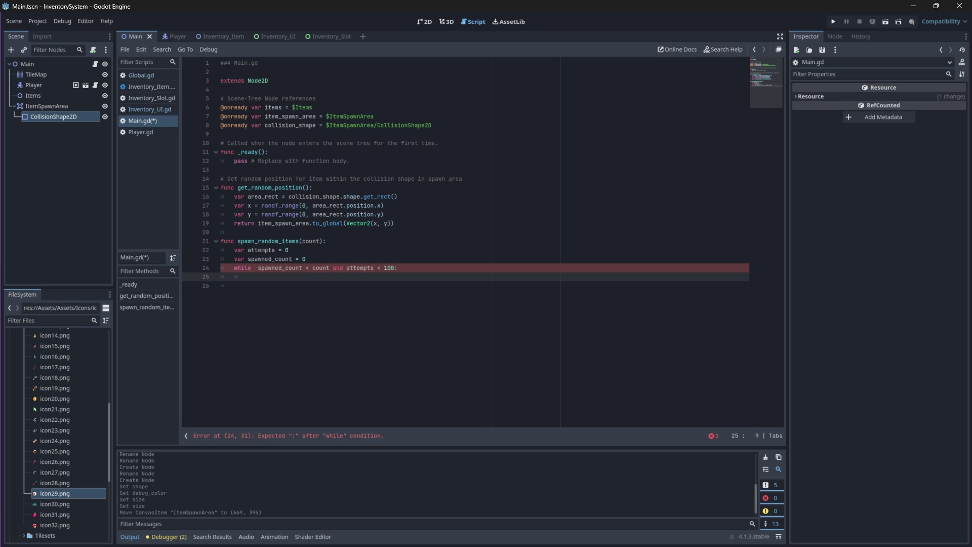
# - In the loop, get position from get_random_position() and increment spawned_count and attempts by 1
pyautogui.write('var pos')
pyautogui.write('ition = ')
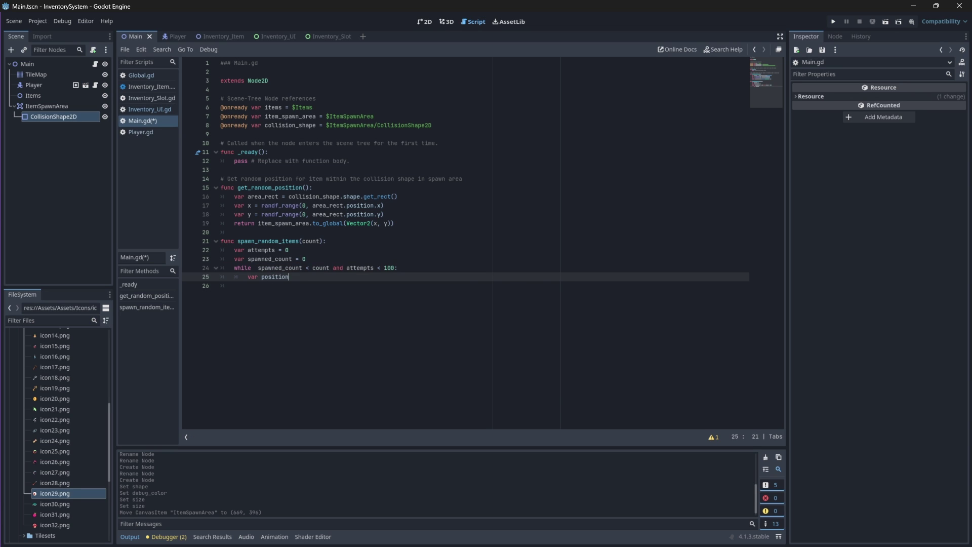
pyautogui.write('getra')
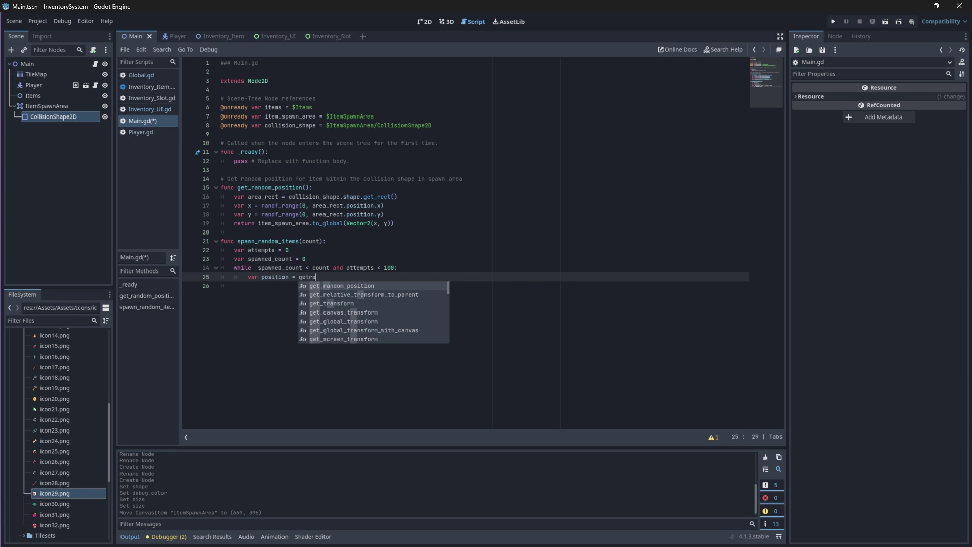
pyautogui.press('Return')
pyautogui.press('Return')
pyautogui.write('spa')
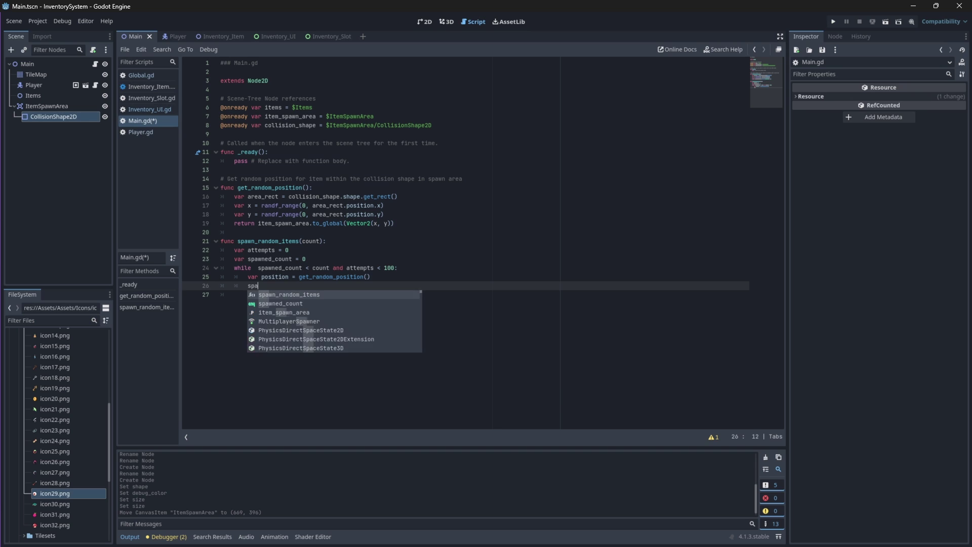
pyautogui.write('wne')
pyautogui.press('Return')
pyautogui.write('+= 1')
pyautogui.press('Return')
pyautogui.write('a')
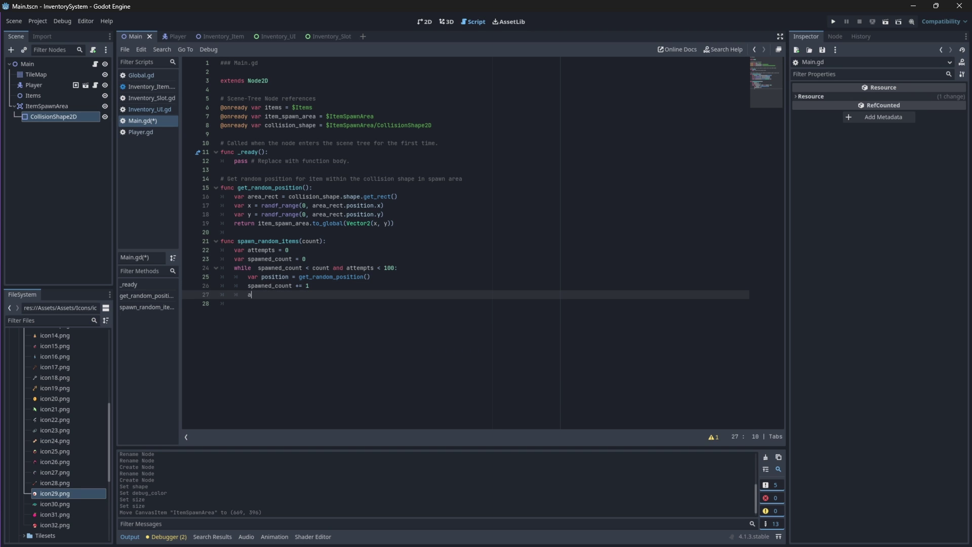
pyautogui.write('ttempts')
pyautogui.press('BackSpace')
pyautogui.write('= 1')
pyautogui.press('Return')
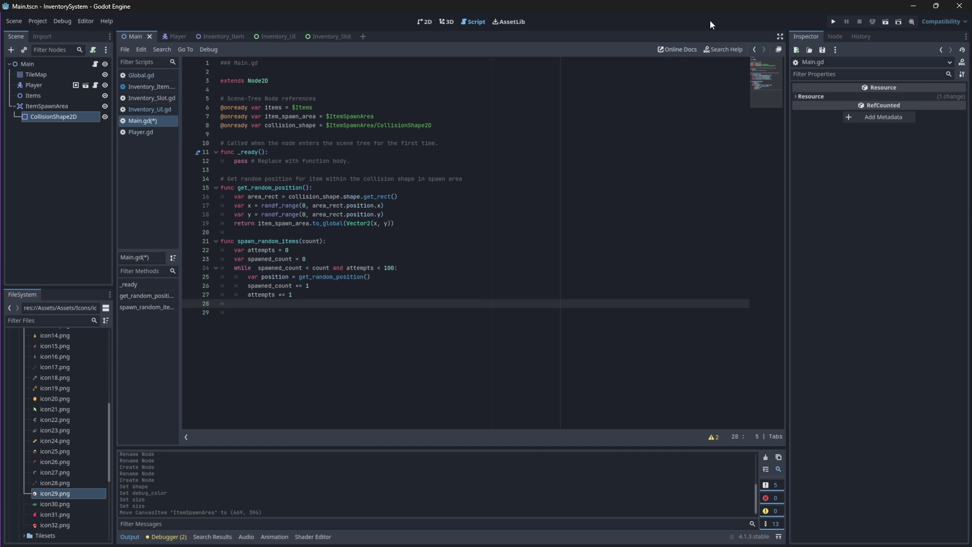
# - In Inventory_Item.gd, write initiate_items(type, name, effect, texture) assigning item_type and item_name
pyautogui.click(214, 37)
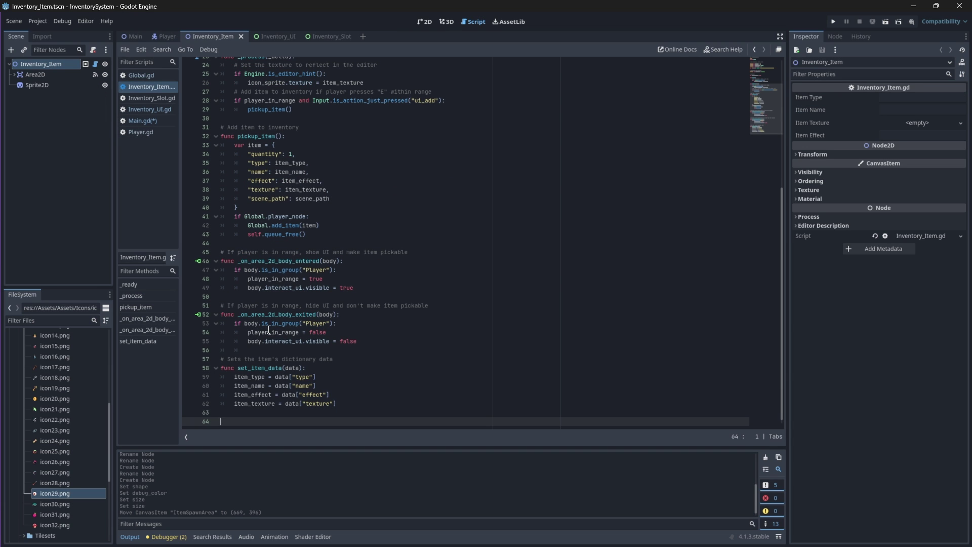
pyautogui.write('func ')
pyautogui.write('initit')
pyautogui.press('BackSpace')
pyautogui.write('ate_i')
pyautogui.write('tems(type,')
pyautogui.write(' name, effect, te')
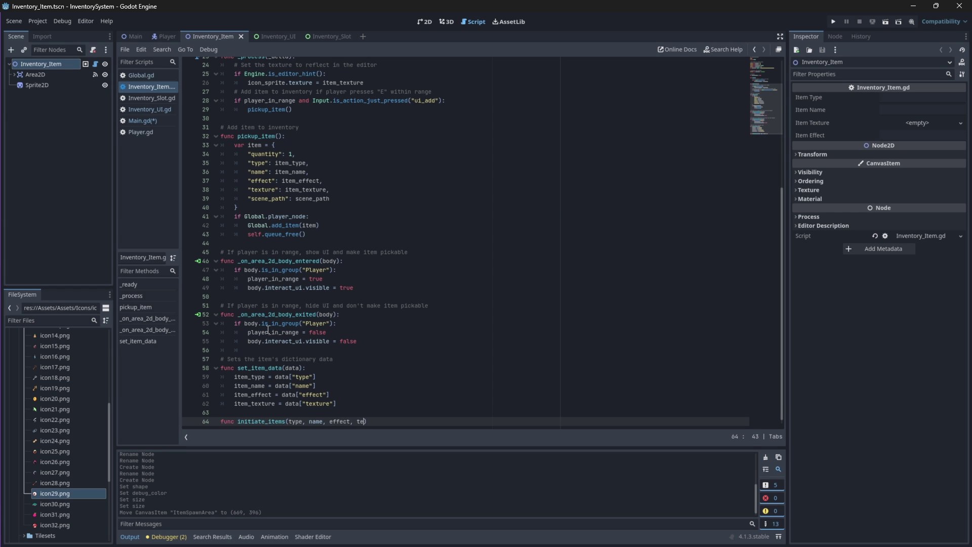
pyautogui.write('xture):')
pyautogui.press('Return')
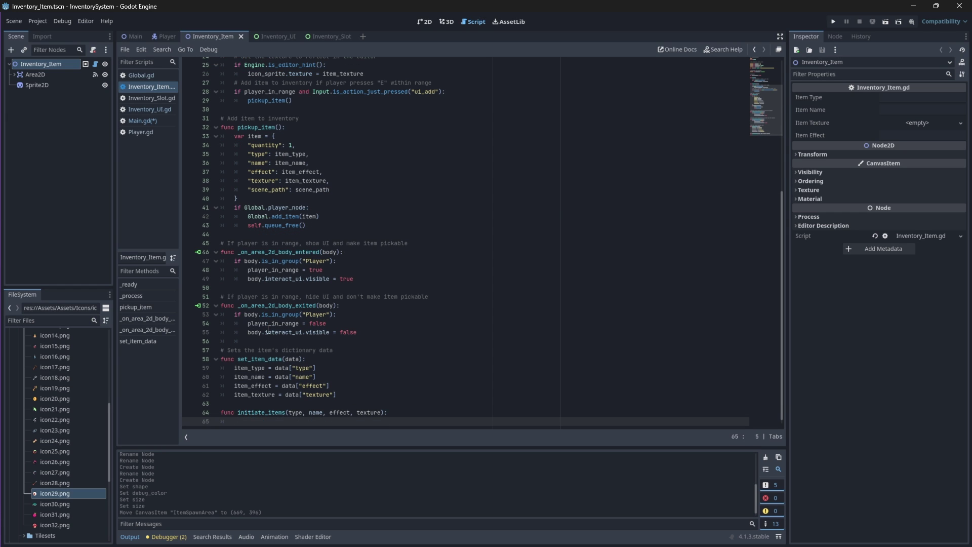
pyautogui.write('itemt')
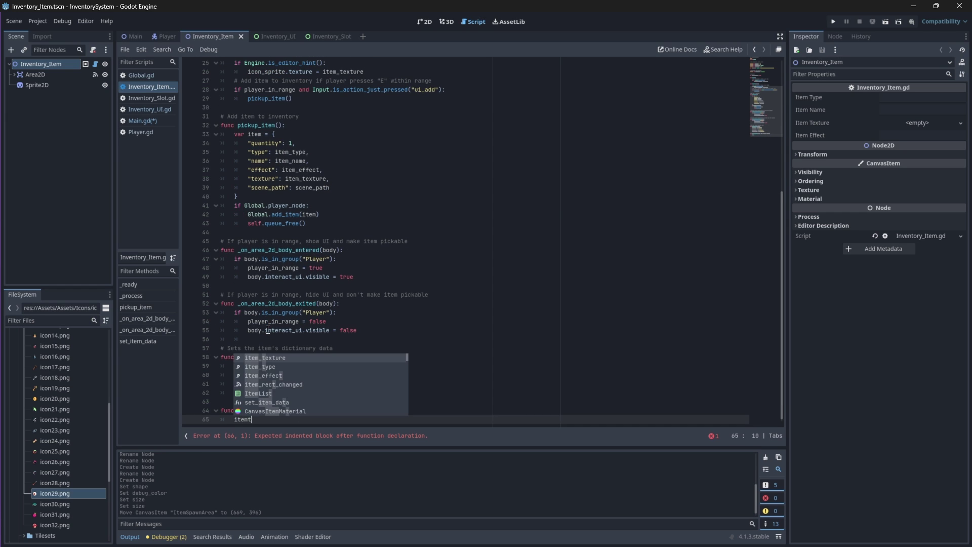
pyautogui.press('Down')
pyautogui.press('Return')
pyautogui.write('= type')
pyautogui.press('Return')
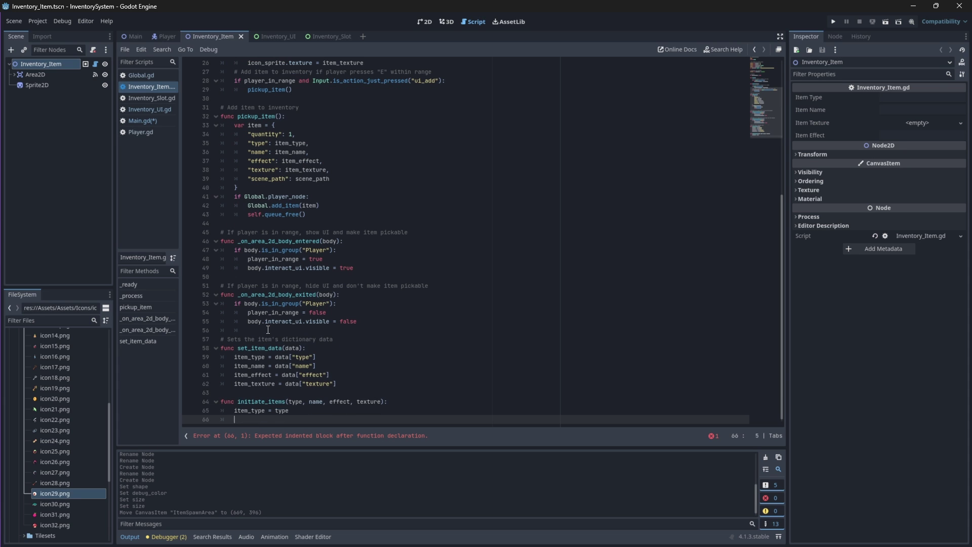
pyautogui.write('item_n')
pyautogui.press('Return')
pyautogui.write('= name')
pyautogui.press('Return')
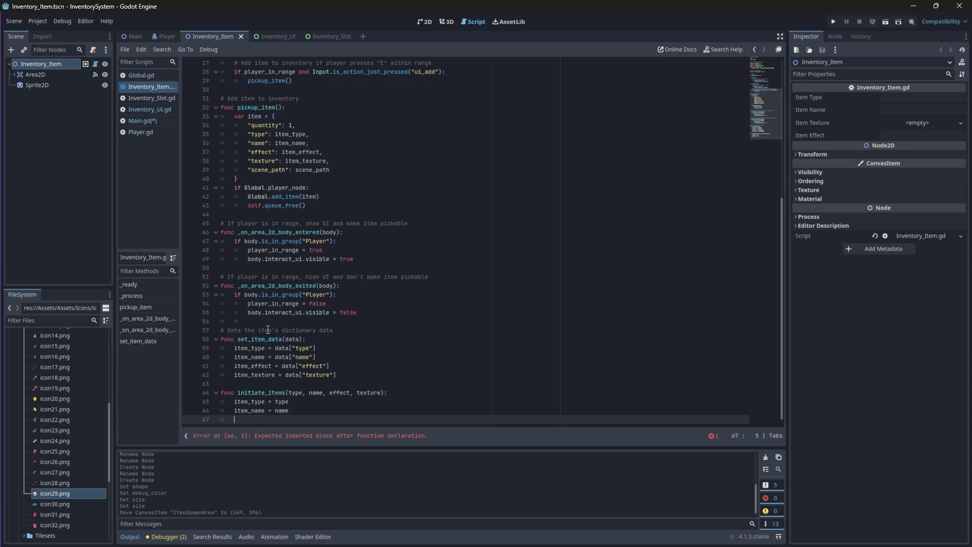
# - Add the item_effect = effect and item_texture = texture assignments to initiate_items
pyautogui.write('ti')
pyautogui.press('BackSpace')
pyautogui.press('BackSpace')
pyautogui.write('iteme')
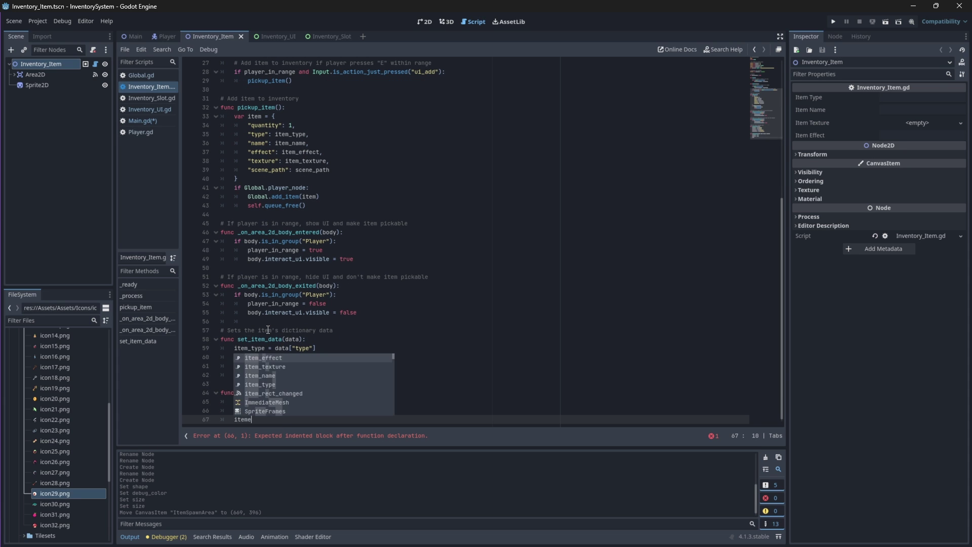
pyautogui.press('Down')
pyautogui.press('Down')
pyautogui.press('Return')
pyautogui.write('= ef')
pyautogui.press('Return')
pyautogui.press('Return')
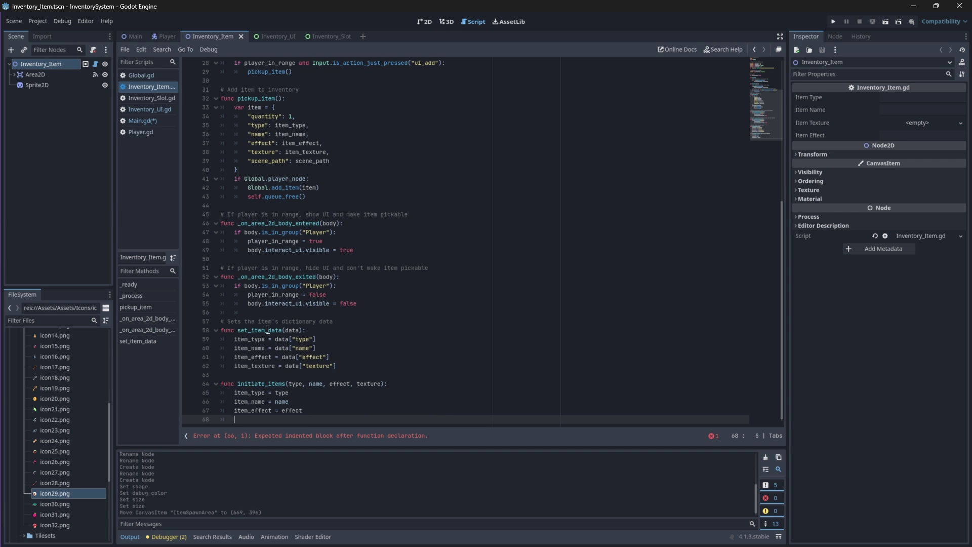
pyautogui.write('item')
pyautogui.press('Down')
pyautogui.press('Down')
pyautogui.press('Return')
pyautogui.write('= t')
pyautogui.write('e')
pyautogui.press('Escape')
pyautogui.press('Up')
pyautogui.press('Up')
pyautogui.press('Up')
pyautogui.press('Return')
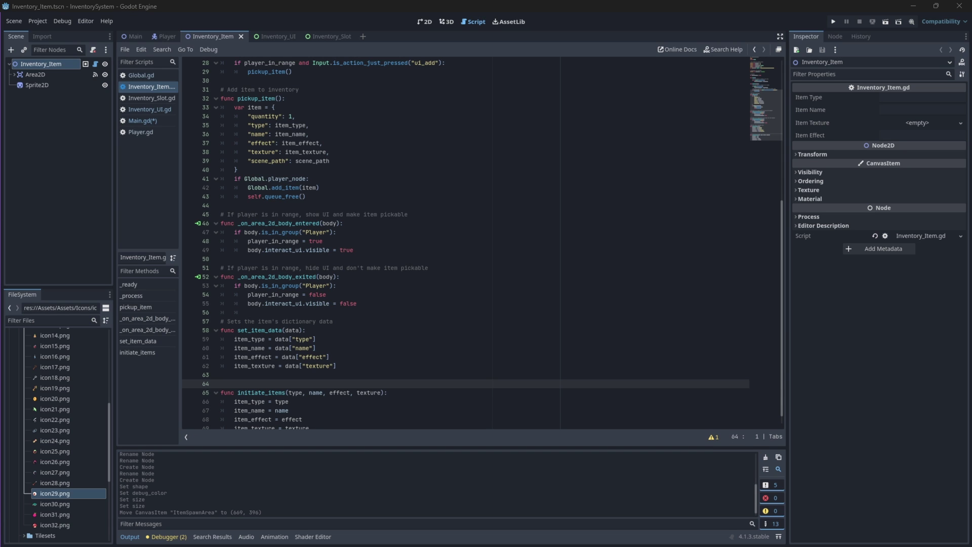
# - Comment the function '# Set the items values for spawning', save, and return to Main.gd
pyautogui.write('# Set the items values for spawning')
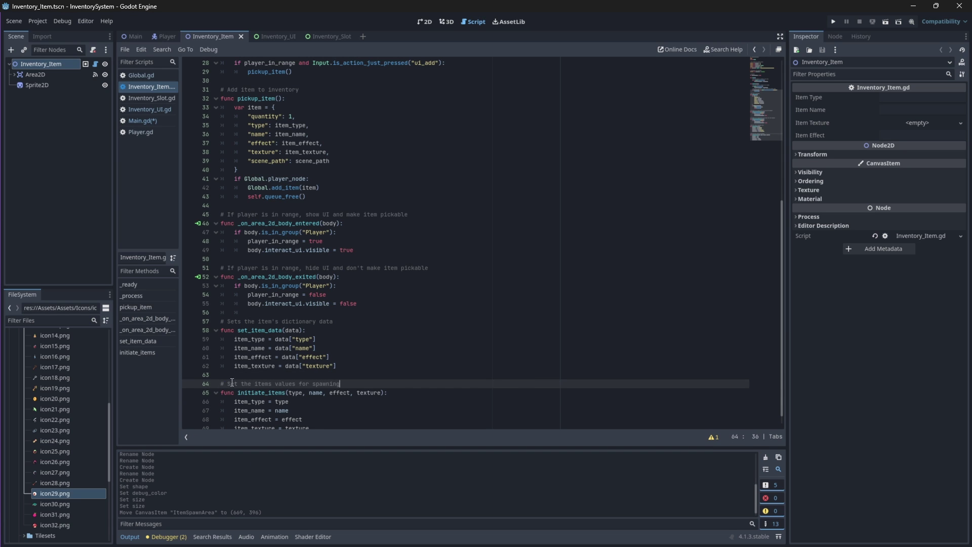
pyautogui.click(333, 412)
pyautogui.hotkey('ctrl', 's')
pyautogui.hotkey('alt', 'Left')
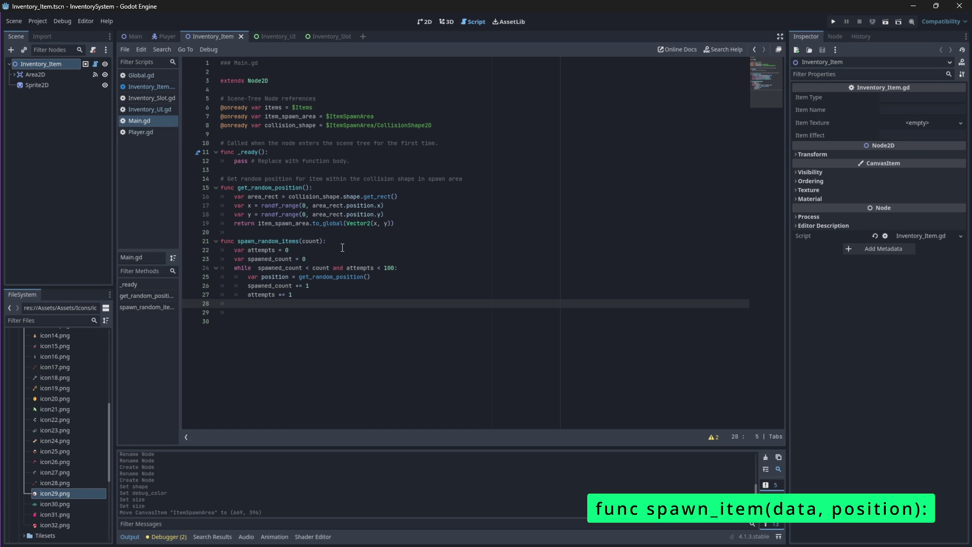
# - Start spawn_item(data, position) in Main.gd, preloading the Inventory_Item scene into item_scene
pyautogui.click(335, 324)
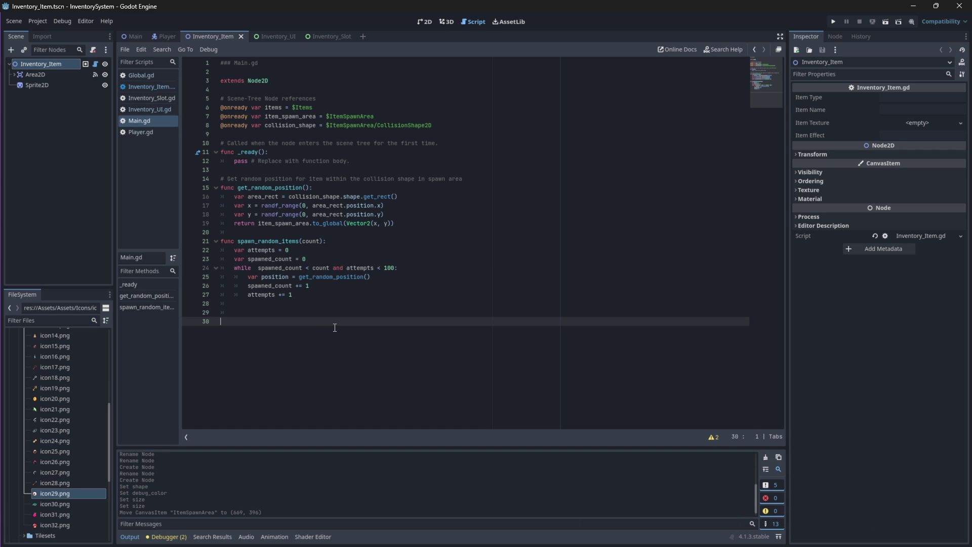
pyautogui.write('fun spawn_i')
pyautogui.write('tem(data, po')
pyautogui.write('sition):')
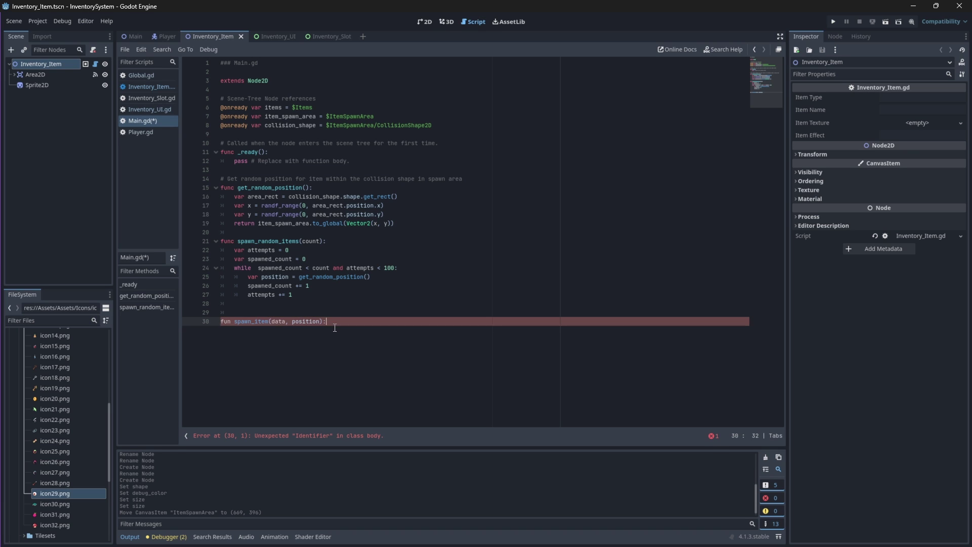
pyautogui.press('Return')
pyautogui.write('ar it')
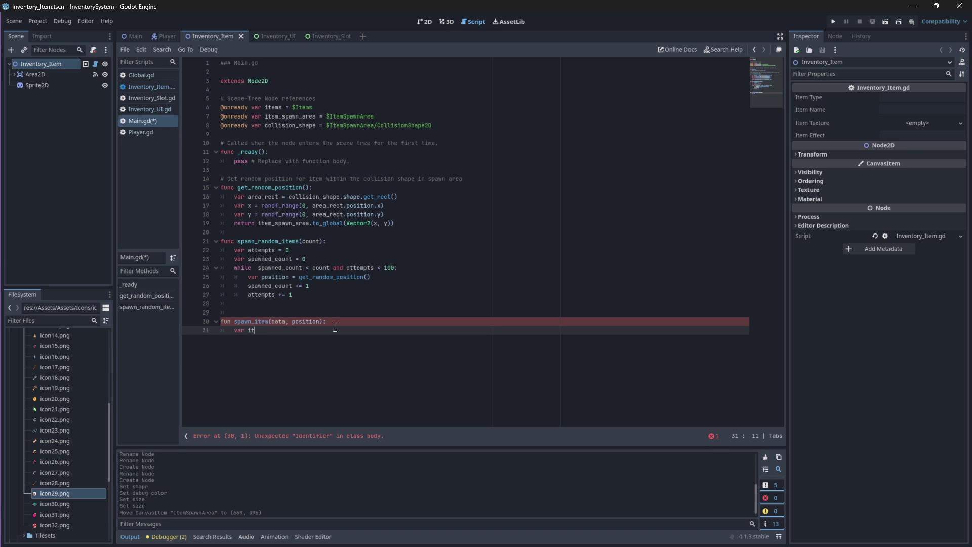
pyautogui.write('eme')
pyautogui.write('_s')
pyautogui.write('cene = ')
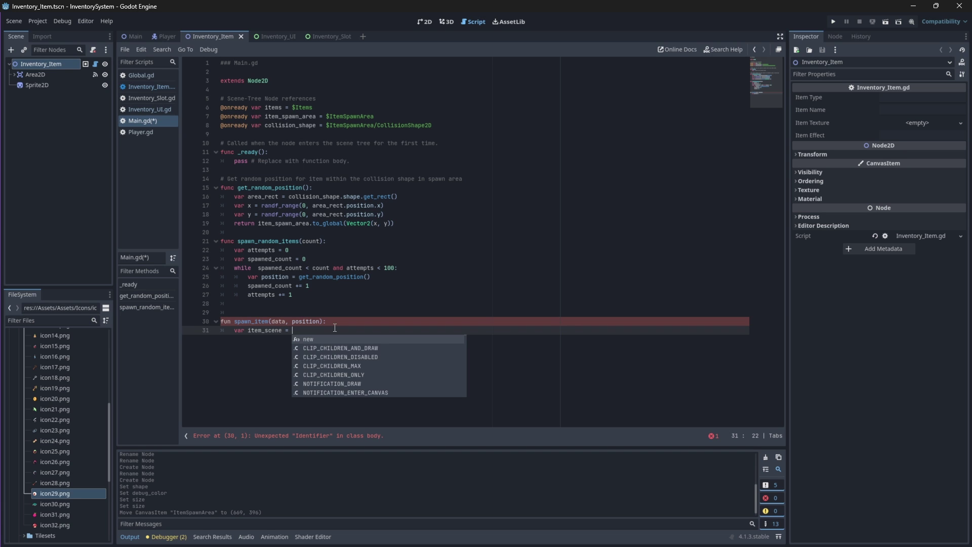
pyautogui.write('preload(')
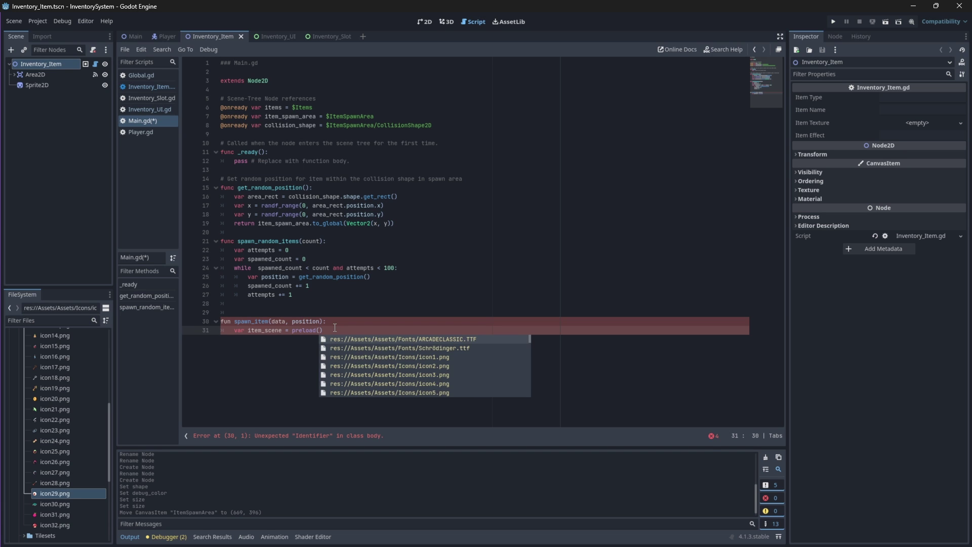
pyautogui.write('ite')
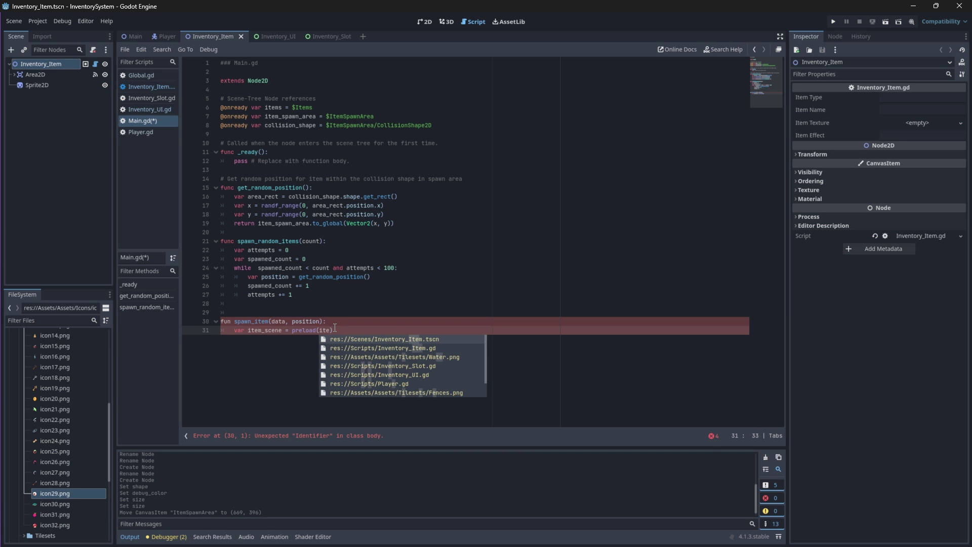
pyautogui.press('Return')
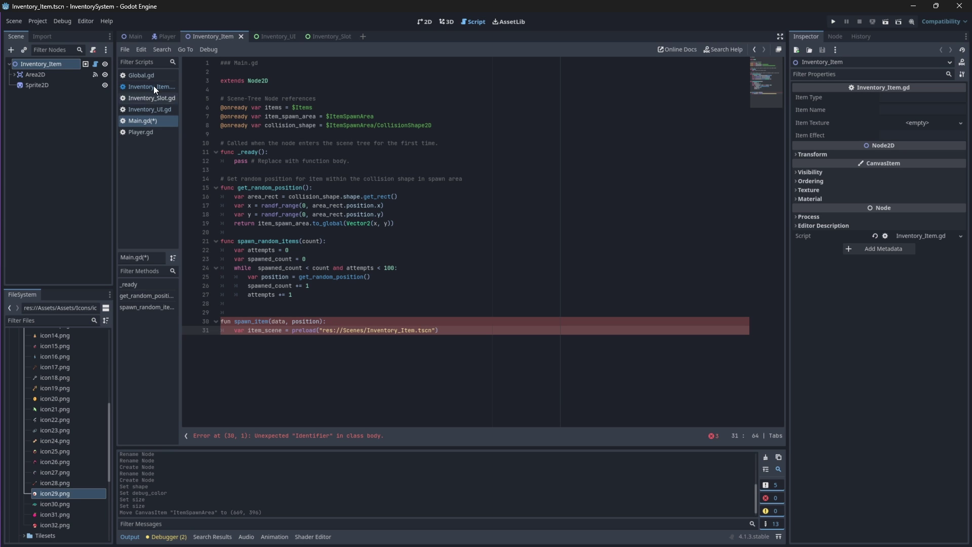
pyautogui.press('Return')
pyautogui.write('var item_ins')
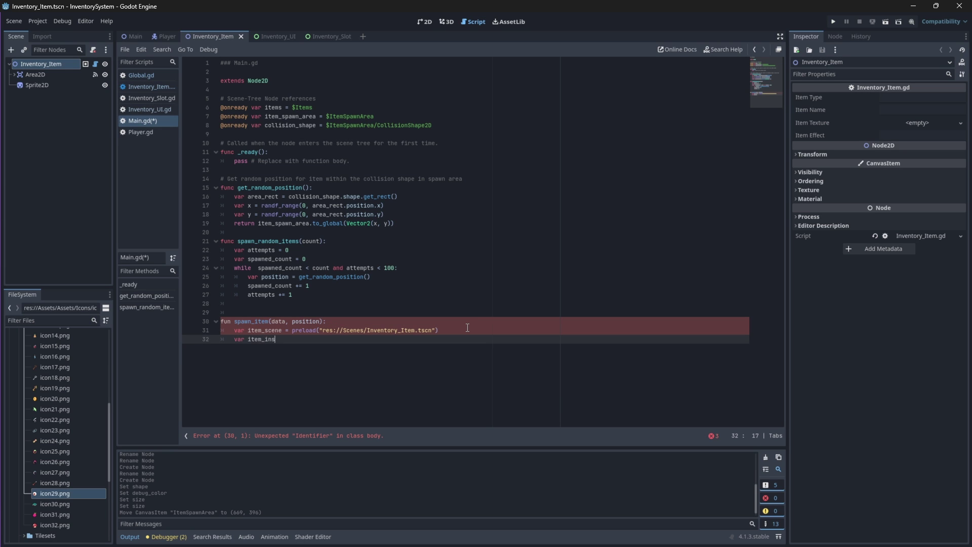
pyautogui.write('tance = it')
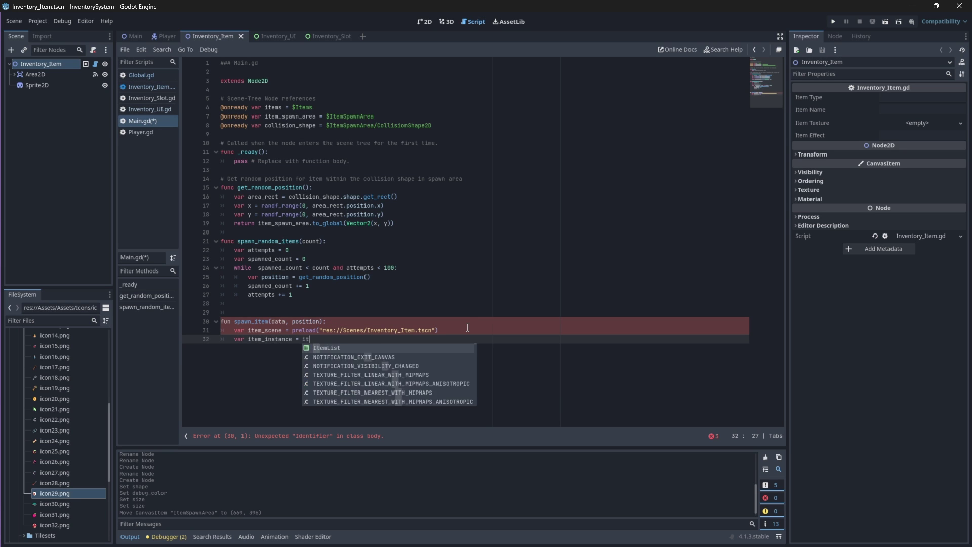
pyautogui.write('emsc')
pyautogui.press('BackSpace')
pyautogui.press('BackSpace')
pyautogui.write('_')
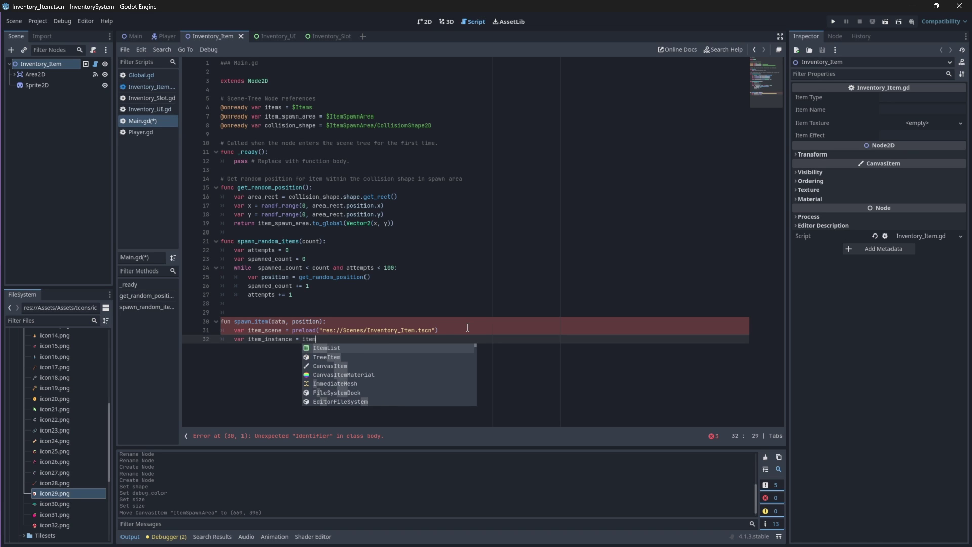
pyautogui.write('sc')
pyautogui.press('Return')
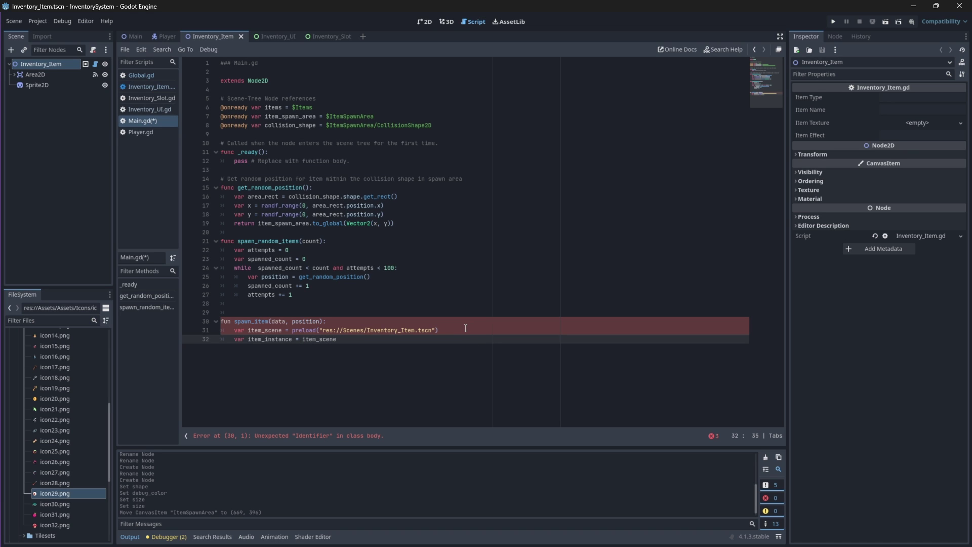
# - Fix 'fun' to 'func', instantiate item_scene as item_instance, and begin its initiate_items call
pyautogui.doubleClick(304, 321)
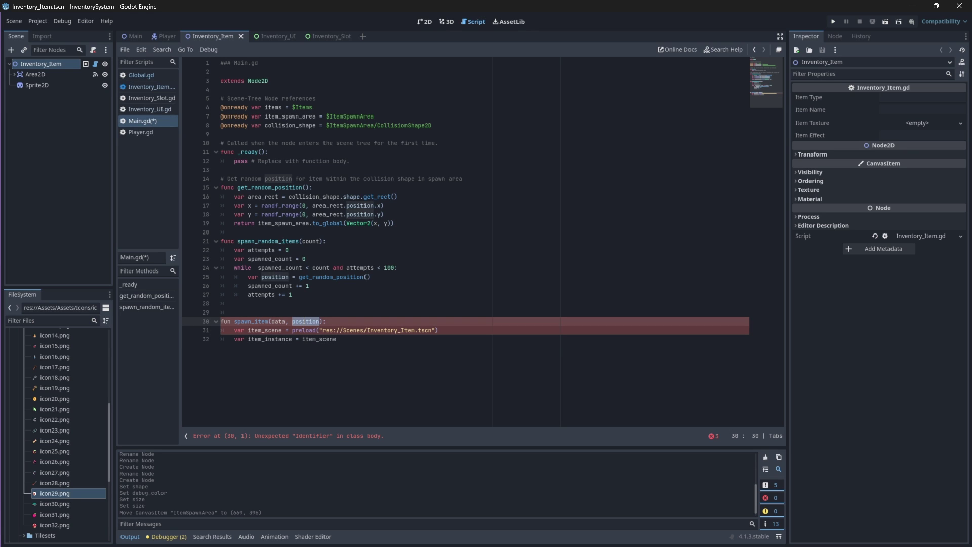
pyautogui.click(331, 321)
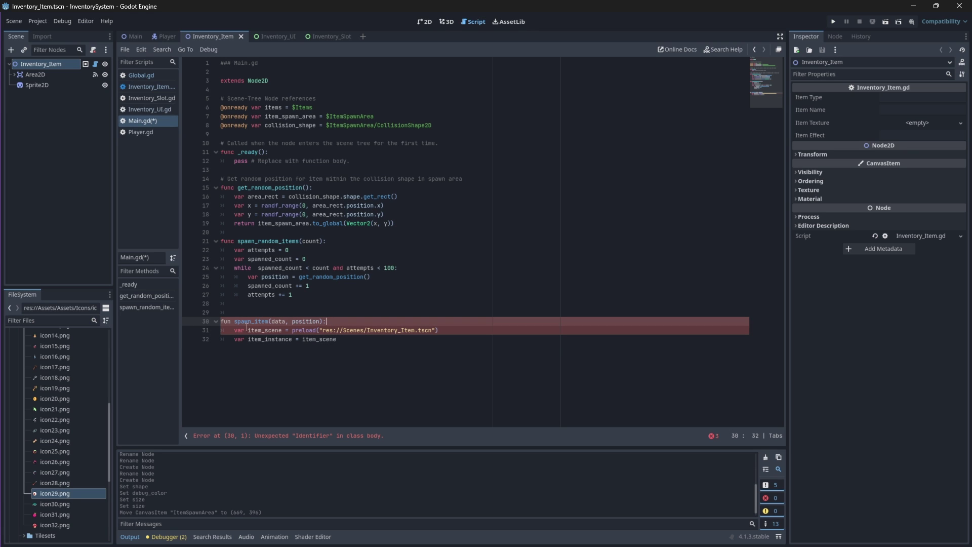
pyautogui.write('c')
pyautogui.click(353, 342)
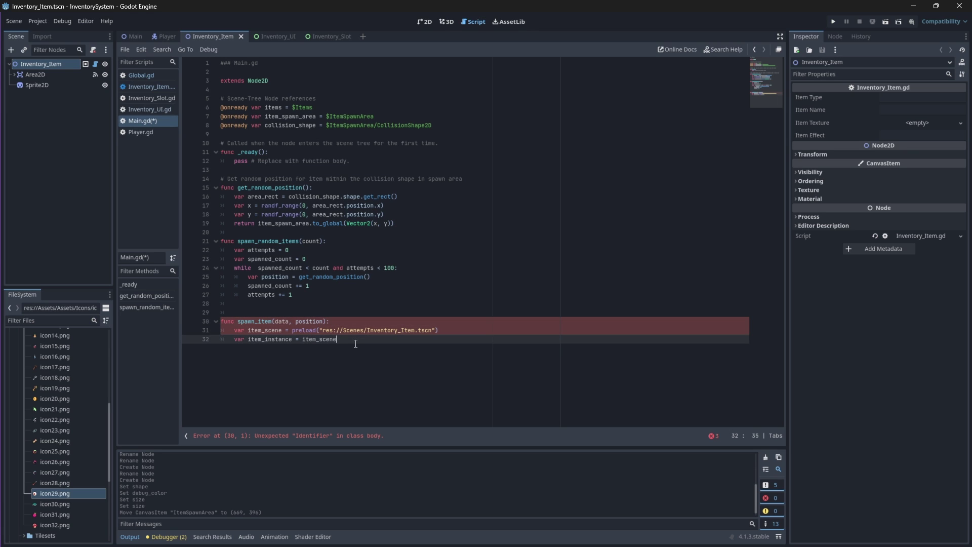
pyautogui.write('.initi')
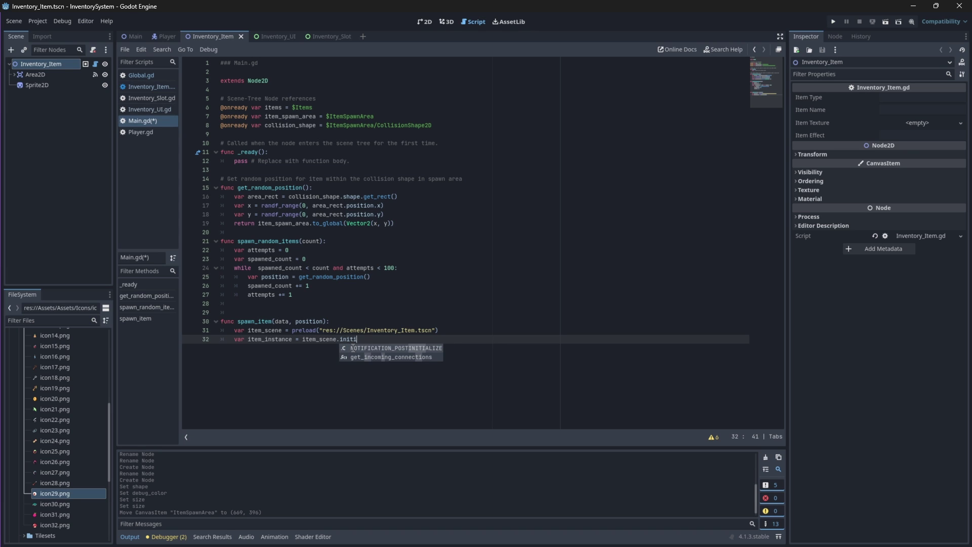
pyautogui.press('Escape')
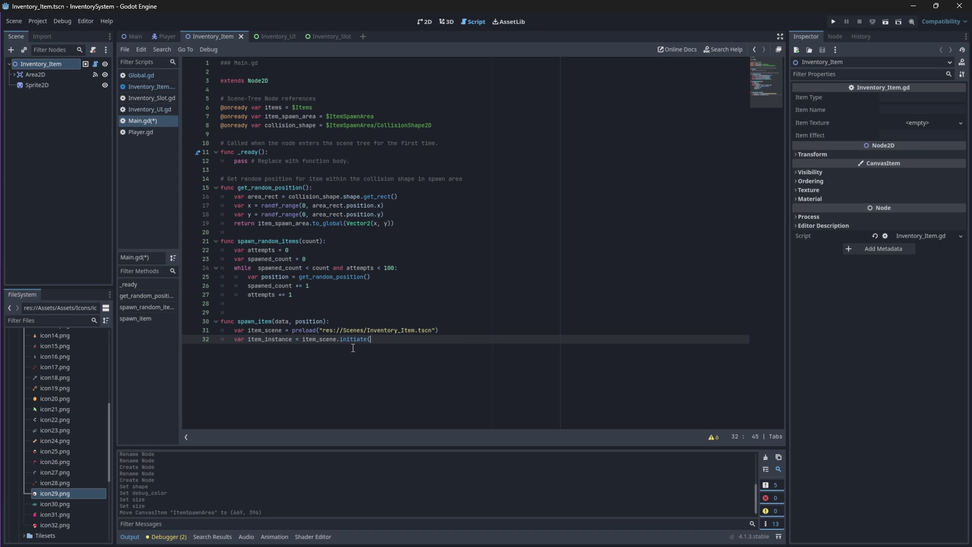
pyautogui.press('BackSpace')
pyautogui.press('BackSpace')
pyautogui.press('BackSpace')
pyautogui.press('BackSpace')
pyautogui.press('BackSpace')
pyautogui.write('instan')
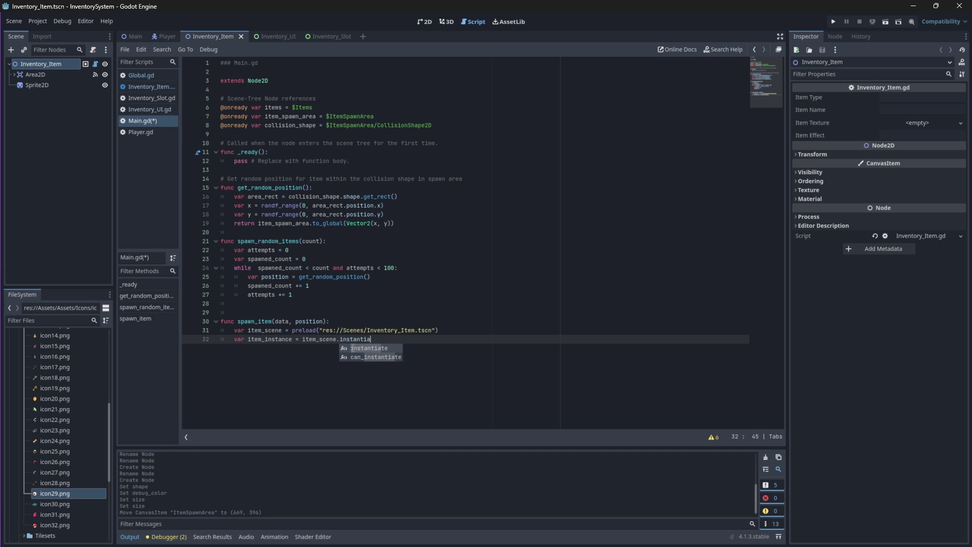
pyautogui.press('Return')
pyautogui.press('Return')
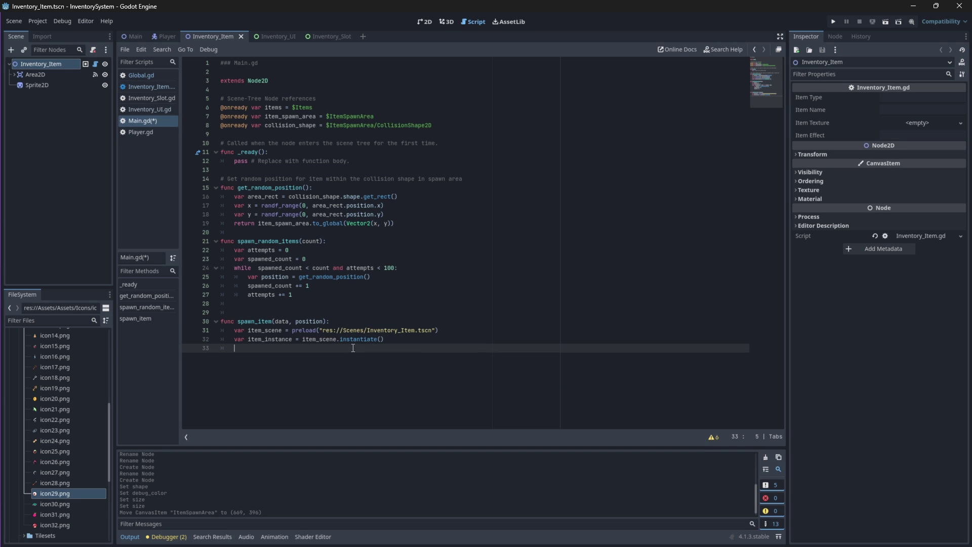
pyautogui.write('item_in')
pyautogui.press('Return')
pyautogui.write('.init')
pyautogui.press('Return')
pyautogui.write('data["t')
pyautogui.write('ype"], ')
pyautogui.write('data["')
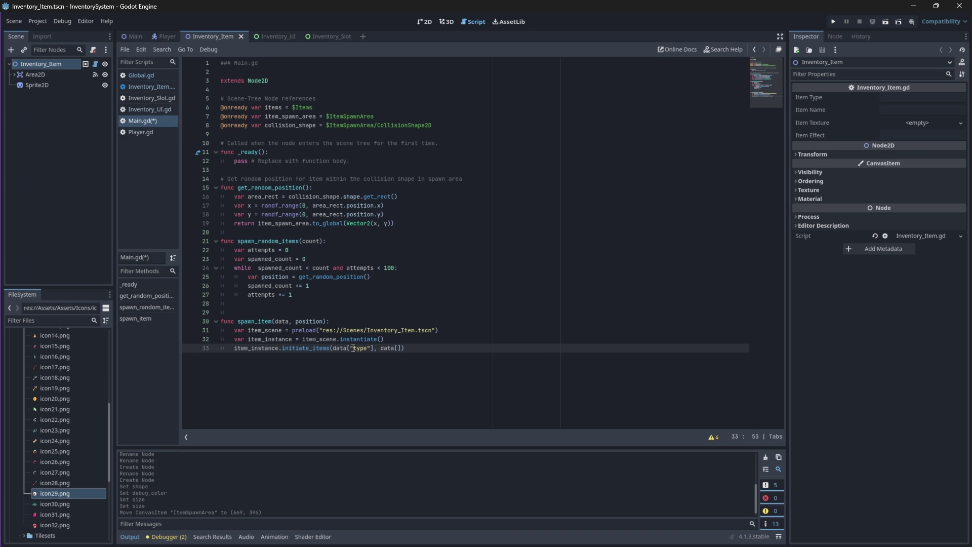
pyautogui.write('name"], ')
pyautogui.write("data'")
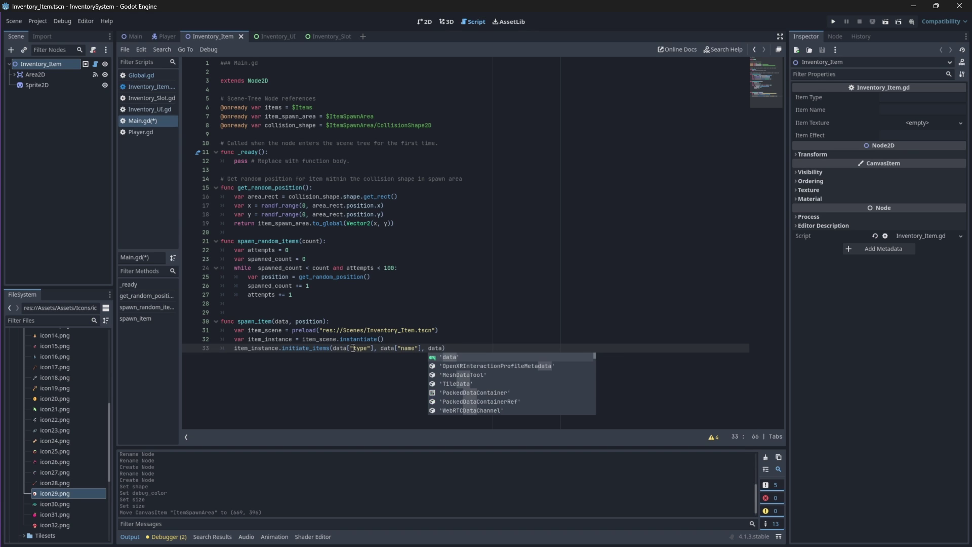
# - Complete the initiate_items arguments with data["effect"] and data["texture"]
pyautogui.press('BackSpace')
pyautogui.write('["')
pyautogui.write('ef')
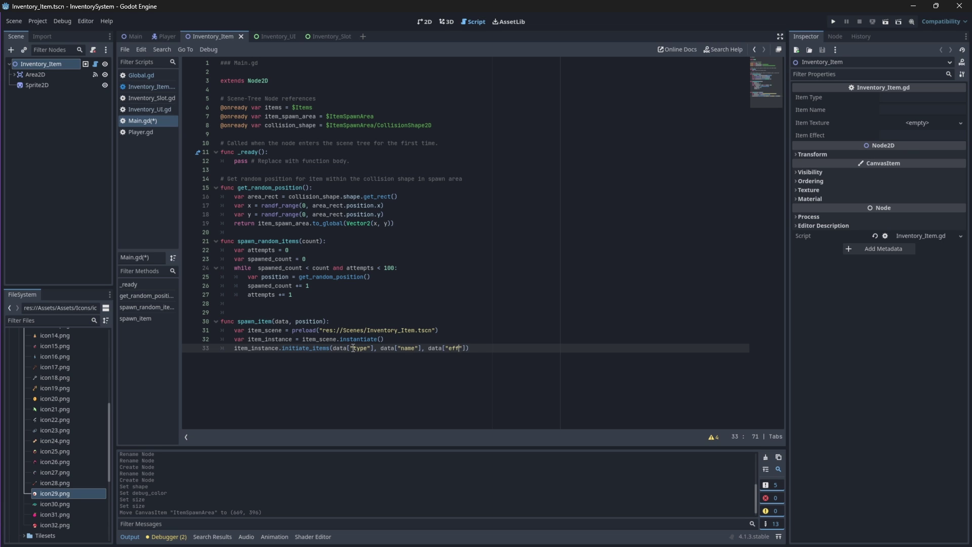
pyautogui.write('fect"], dat')
pyautogui.write('a["textu')
pyautogui.write('re')
pyautogui.press('Return')
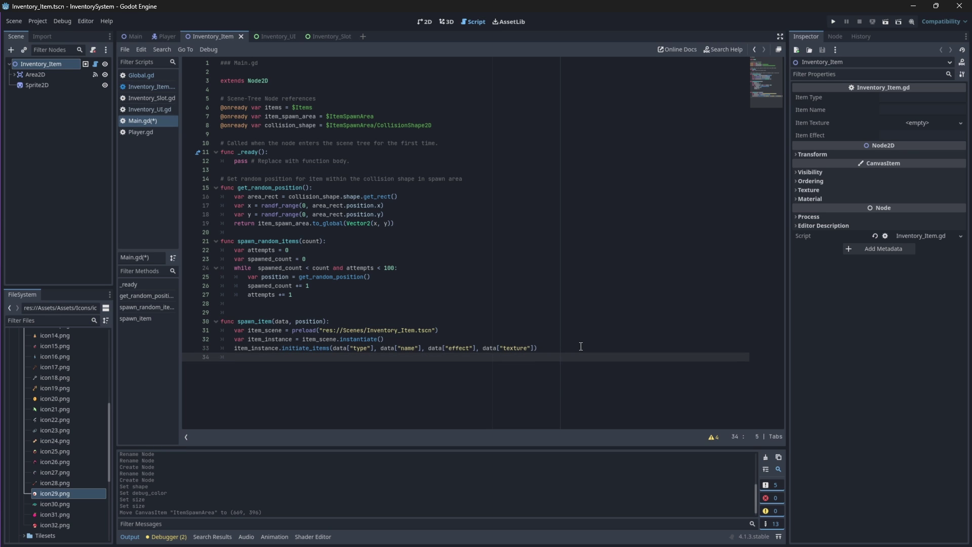
# - Set item_instance.global_position = position and add it via items.add_child(item_instance)
pyautogui.write('itemin')
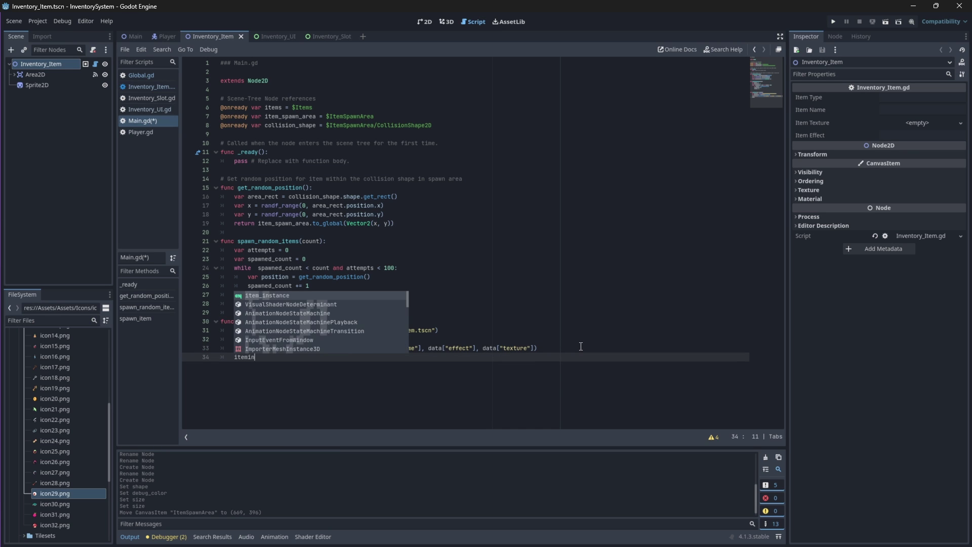
pyautogui.press('Return')
pyautogui.write('global')
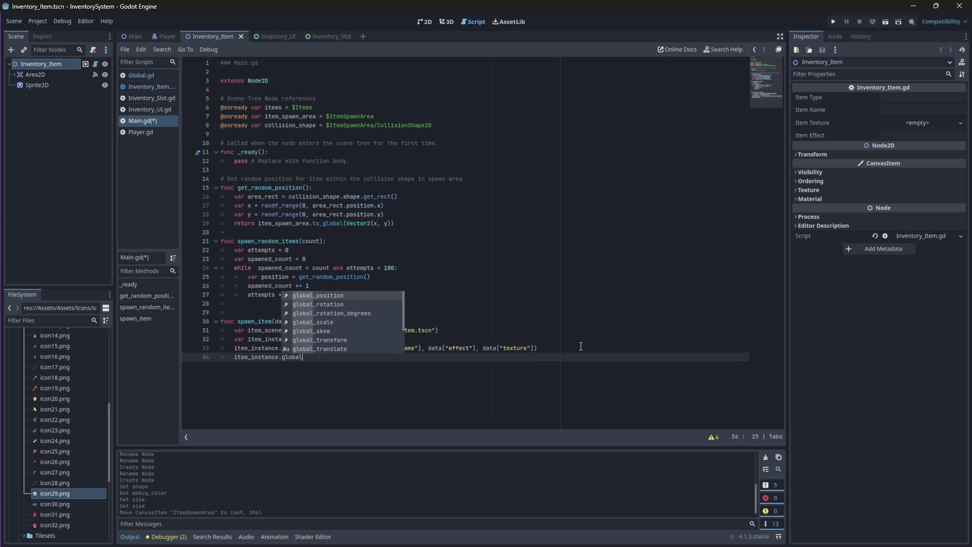
pyautogui.press('Return')
pyautogui.write('= po')
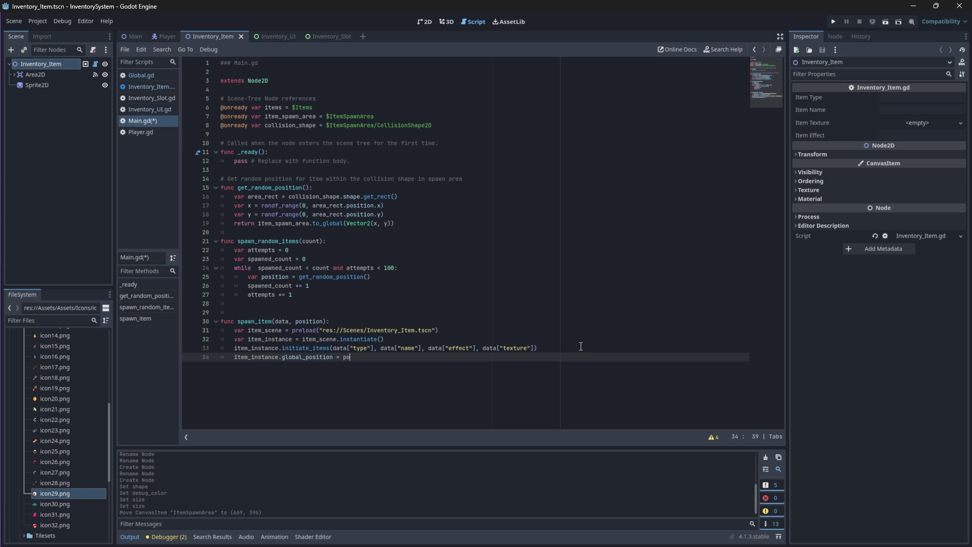
pyautogui.write('is')
pyautogui.press('Return')
pyautogui.press('Return')
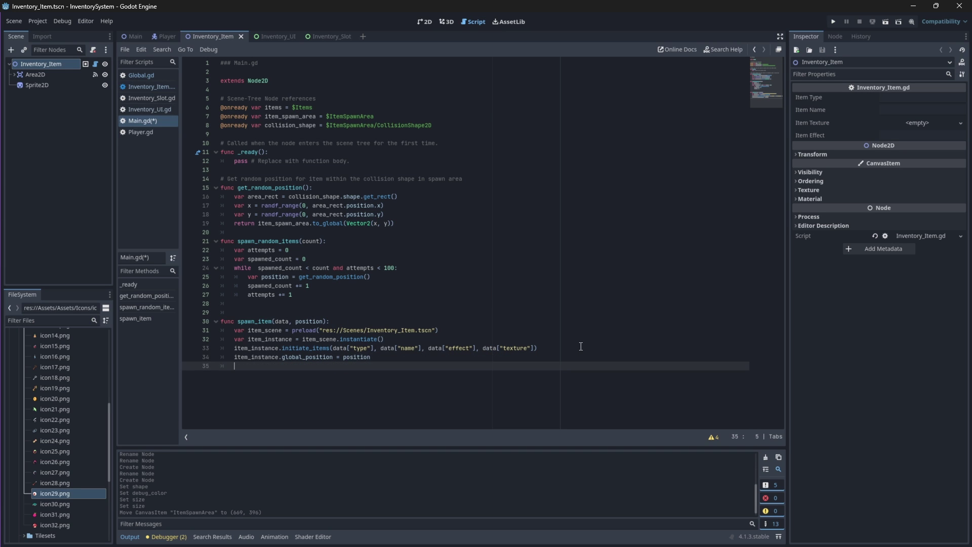
pyautogui.write('items.')
pyautogui.write('addc')
pyautogui.press('Return')
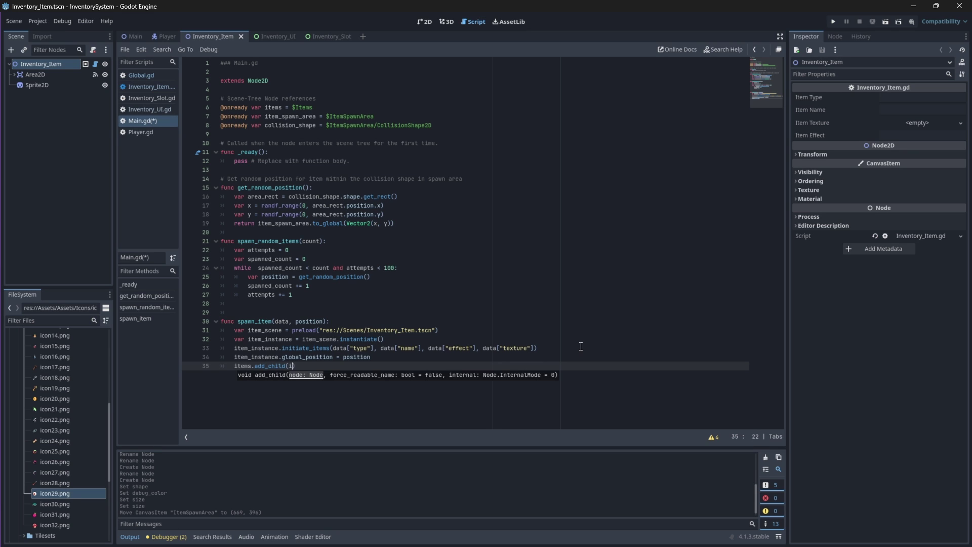
pyautogui.write('tem_')
pyautogui.press('Return')
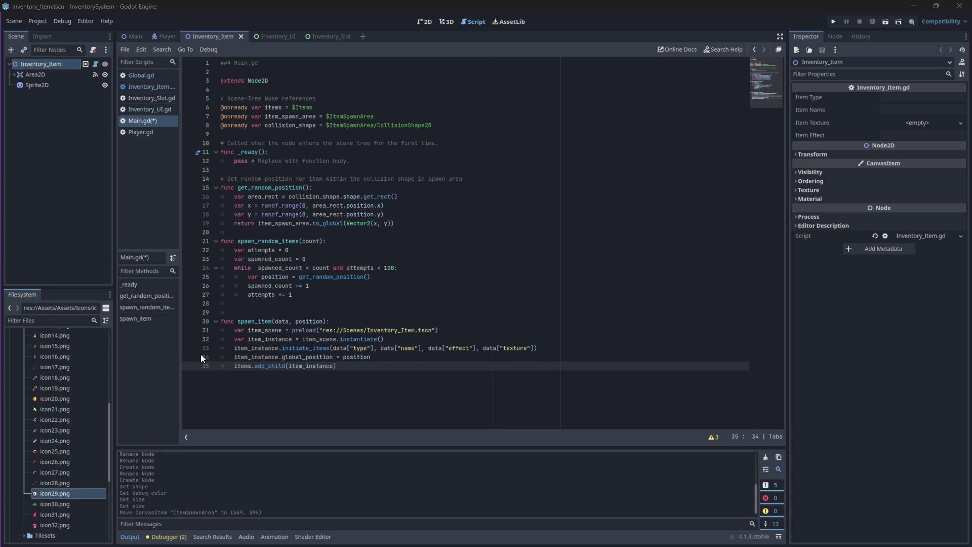
# - Paste the explanatory comment above the spawn_item function
pyautogui.click(223, 313)
pyautogui.write('# Create a physical instance of the Item scene on the map underneath /Items node')
pyautogui.click(305, 387)
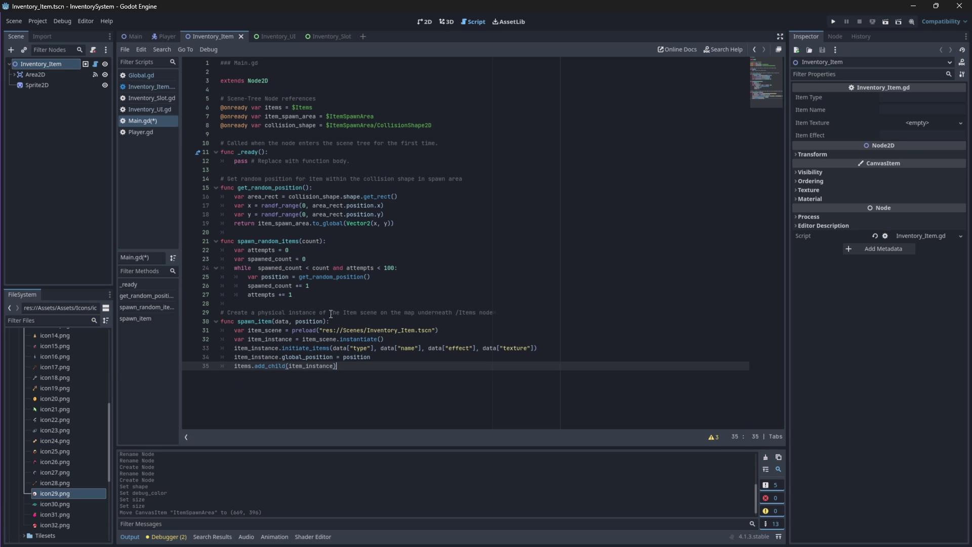
# - Inside the while loop, call spawn_item with Global.spawnable_items[randi % Global.spawnable_items.size()] and position
pyautogui.click(234, 303)
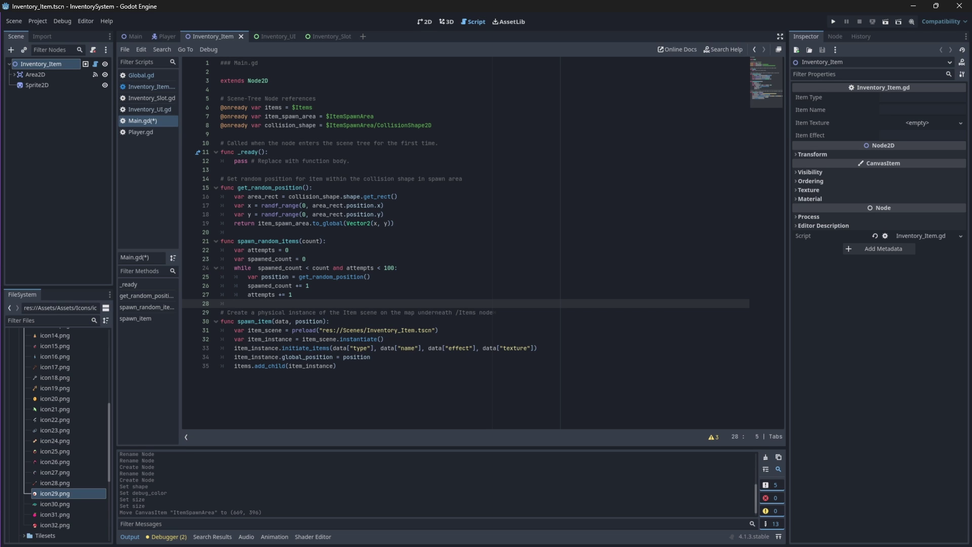
pyautogui.write('spawn')
pyautogui.press('Return')
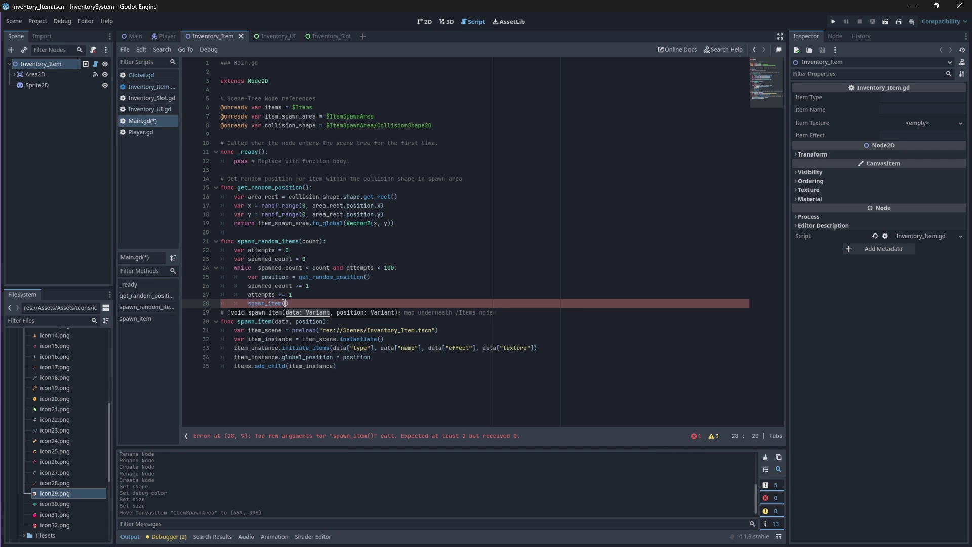
pyautogui.write('Global.spa')
pyautogui.press('Return')
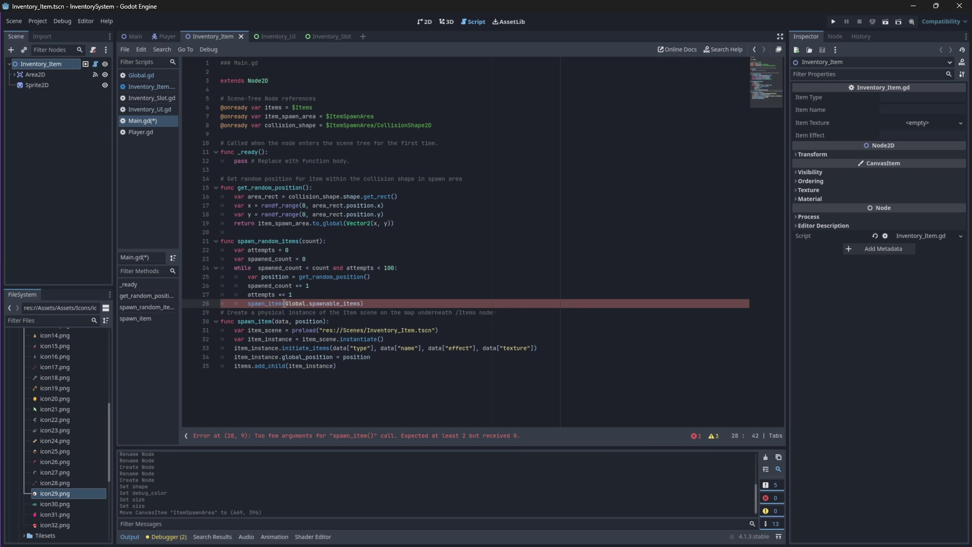
pyautogui.write('[randi ')
pyautogui.write('% Glo')
pyautogui.write('bal.sp')
pyautogui.press('Return')
pyautogui.write('.size')
pyautogui.write('()], ')
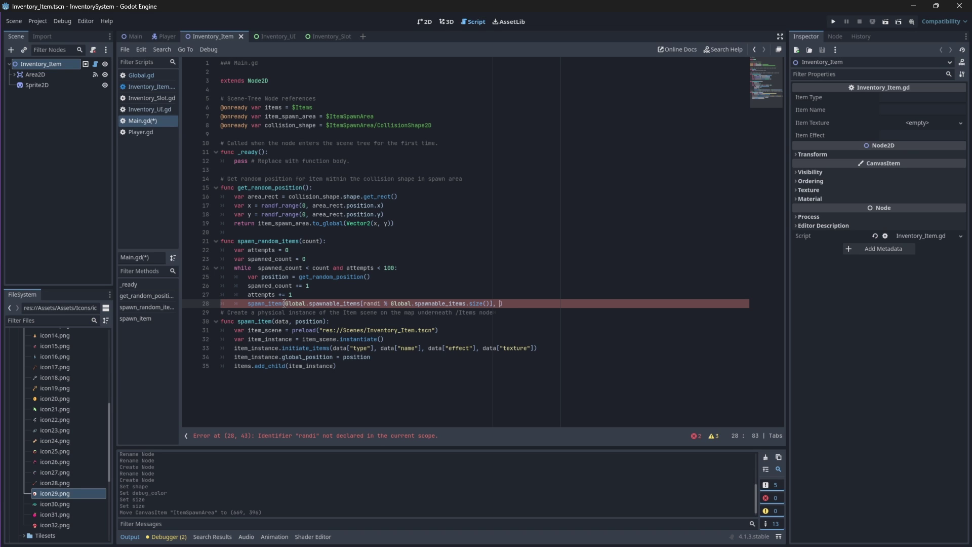
pyautogui.write('po')
pyautogui.press('Return')
pyautogui.press('Return')
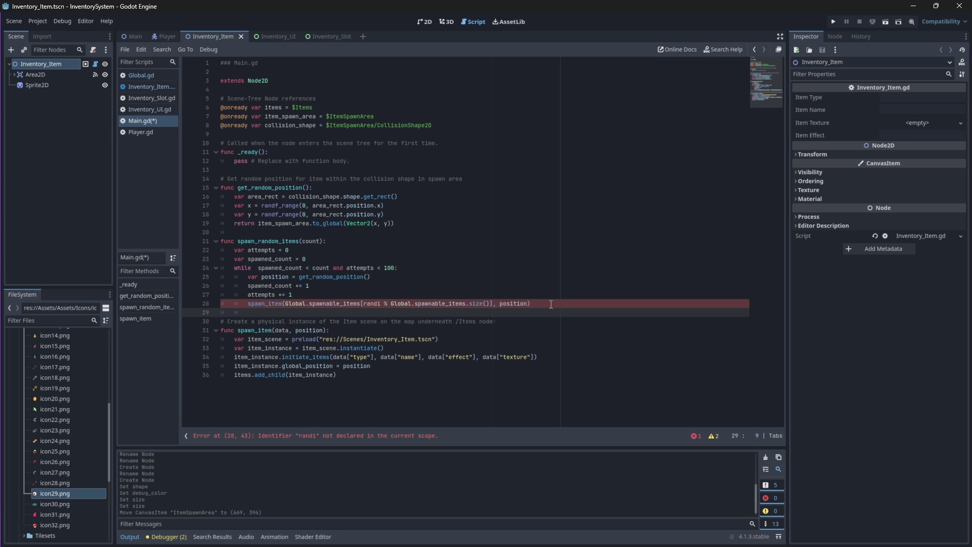
# - Restore the accidentally deleted call, change randi to randi(), and remove the extra blank lines
pyautogui.hotkey('shift', 'Up')
pyautogui.press('BackSpace')
pyautogui.click(462, 273)
pyautogui.hotkey('ctrl', 'z')
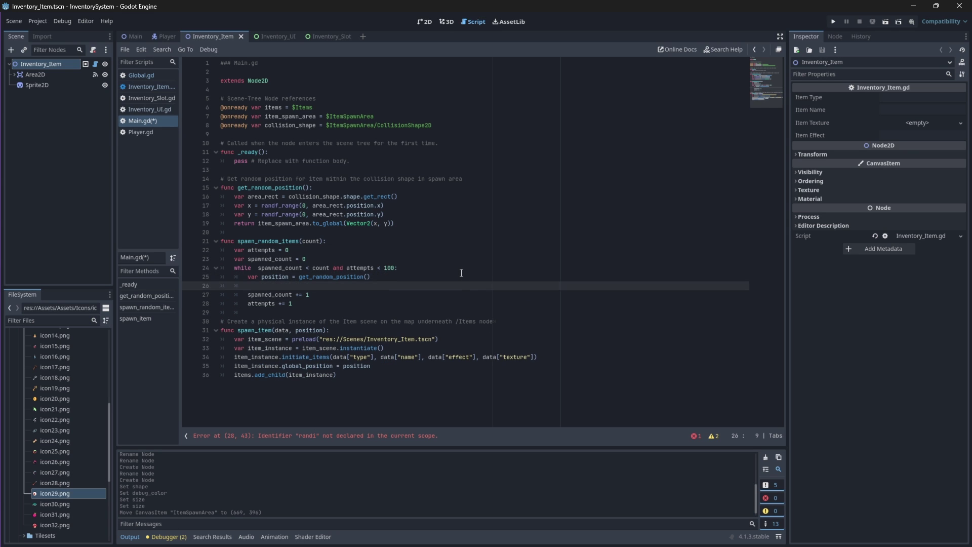
pyautogui.hotkey('ctrl', 'z')
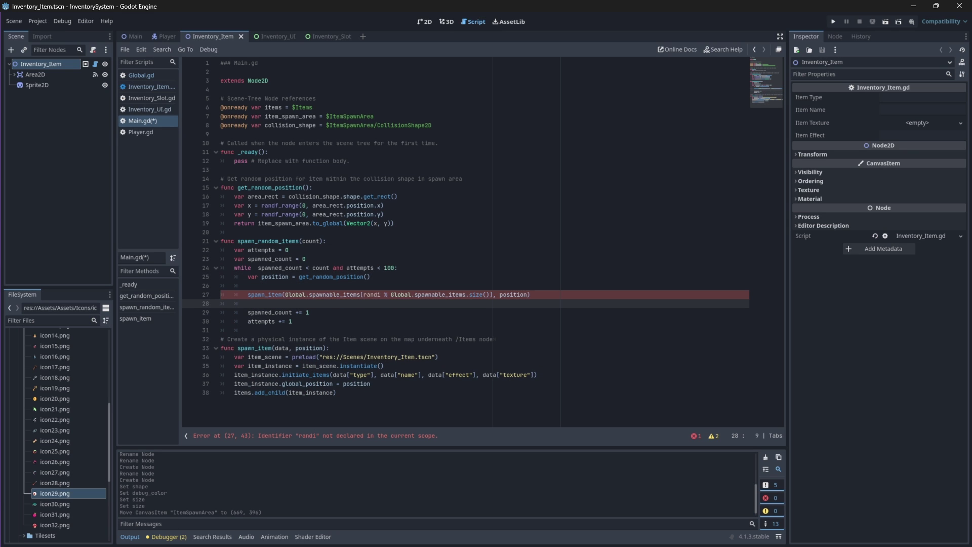
pyautogui.click(380, 296)
pyautogui.write('()')
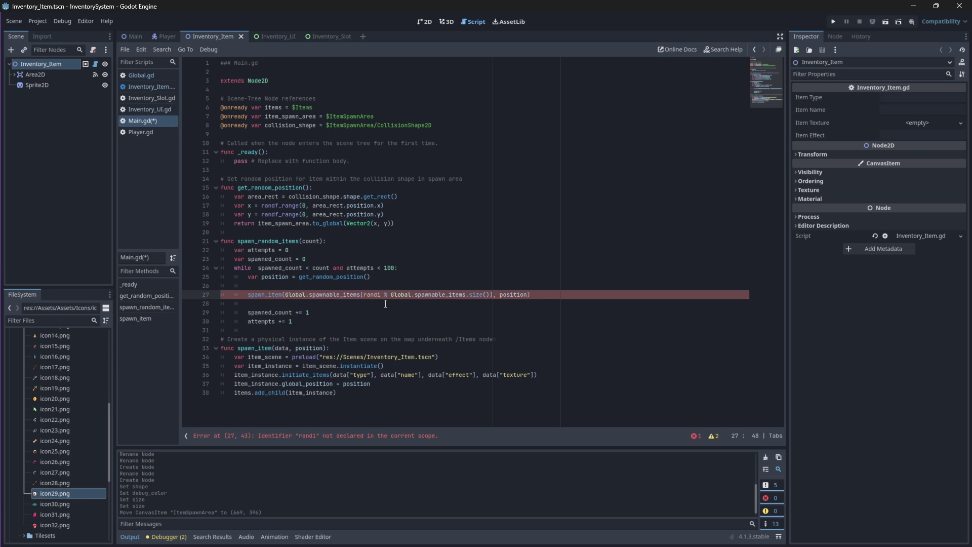
pyautogui.click(383, 311)
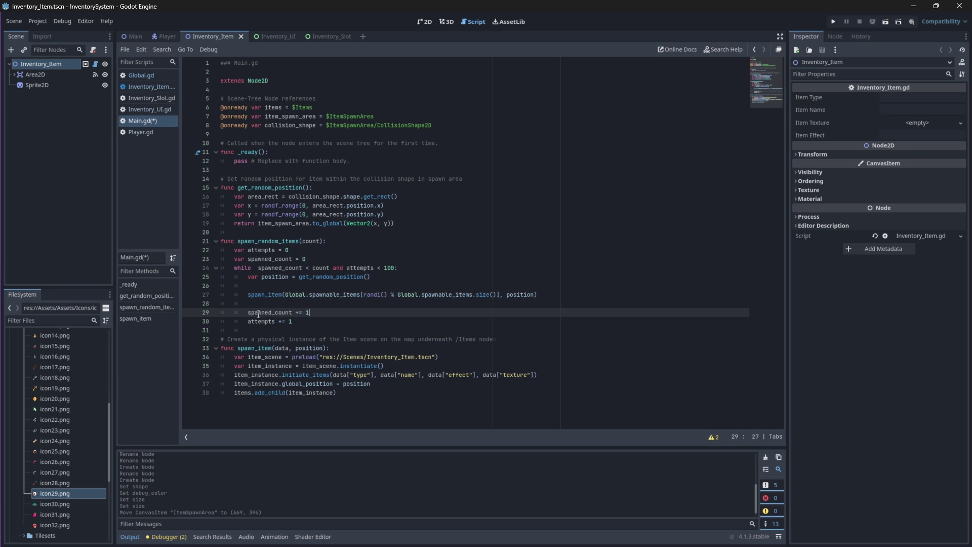
pyautogui.click(233, 303)
pyautogui.press('BackSpace')
pyautogui.click(232, 285)
pyautogui.press('BackSpace')
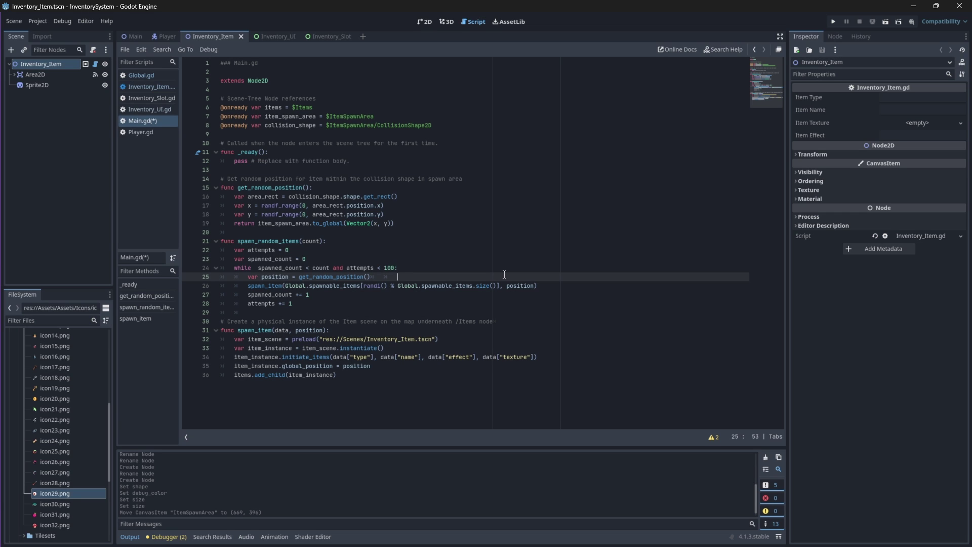
# - Replace 'pass # Replace with function body.' in _ready with spawn_random_items(10)
pyautogui.moveTo(235, 162); pyautogui.dragTo(355, 161)
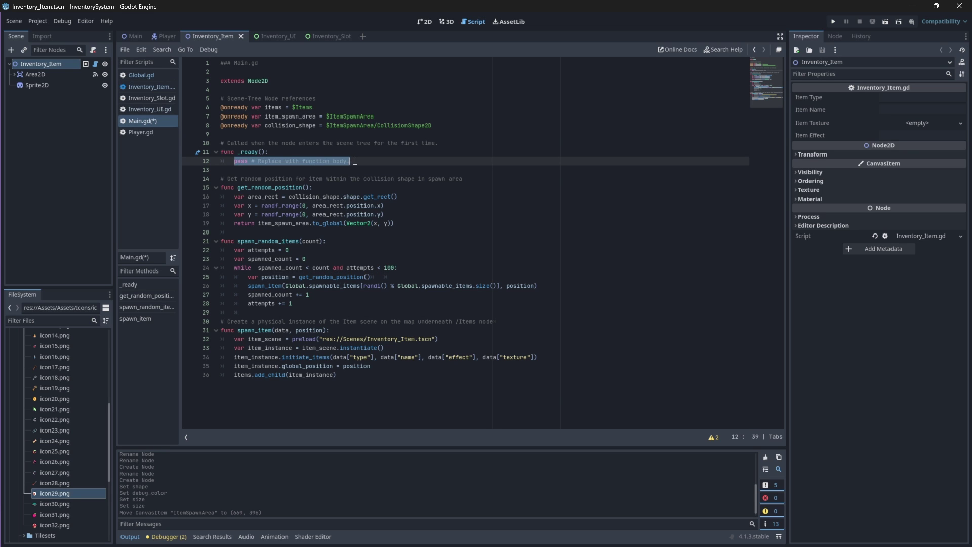
pyautogui.write('spa')
pyautogui.press('Down')
pyautogui.press('Return')
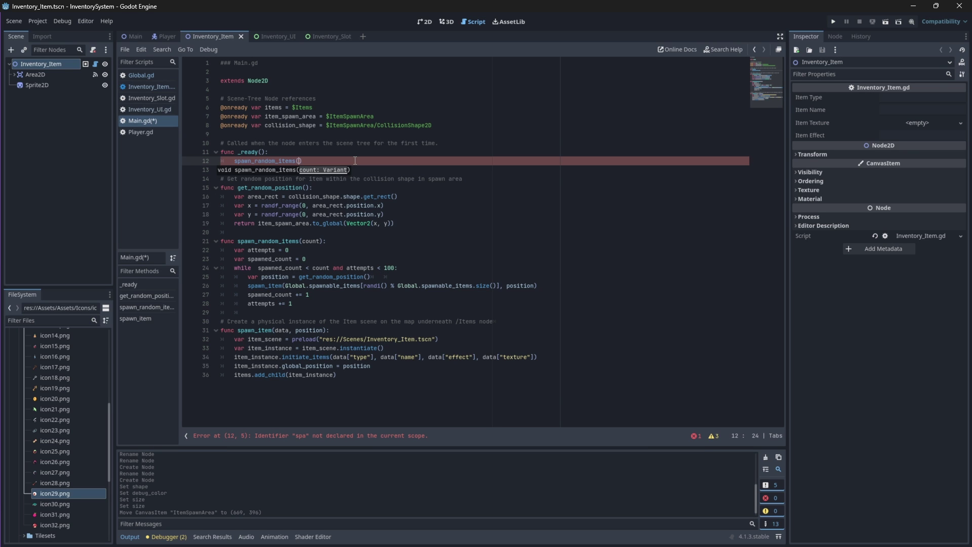
pyautogui.write('10)')
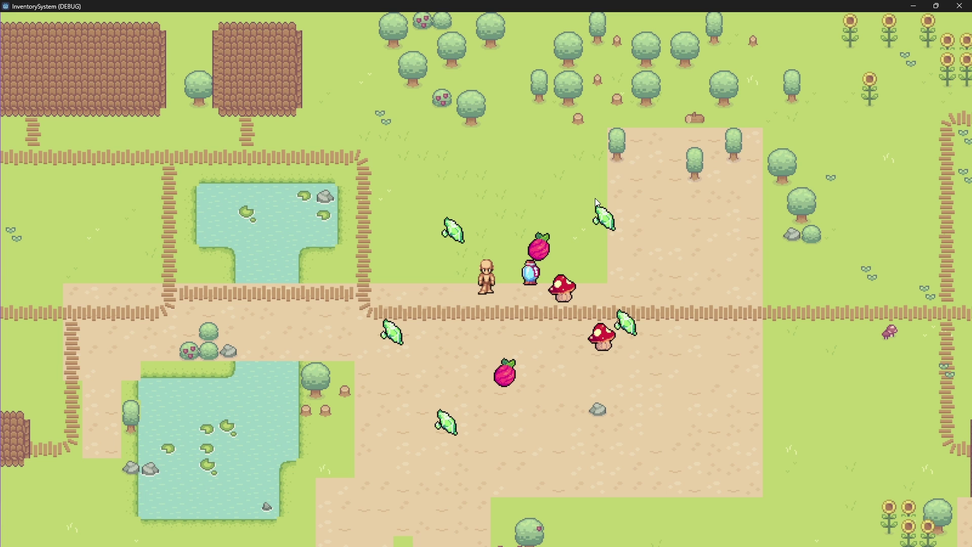
# - Walk the player around the running game, picking up the water bottle and mushrooms
pyautogui.press('d')
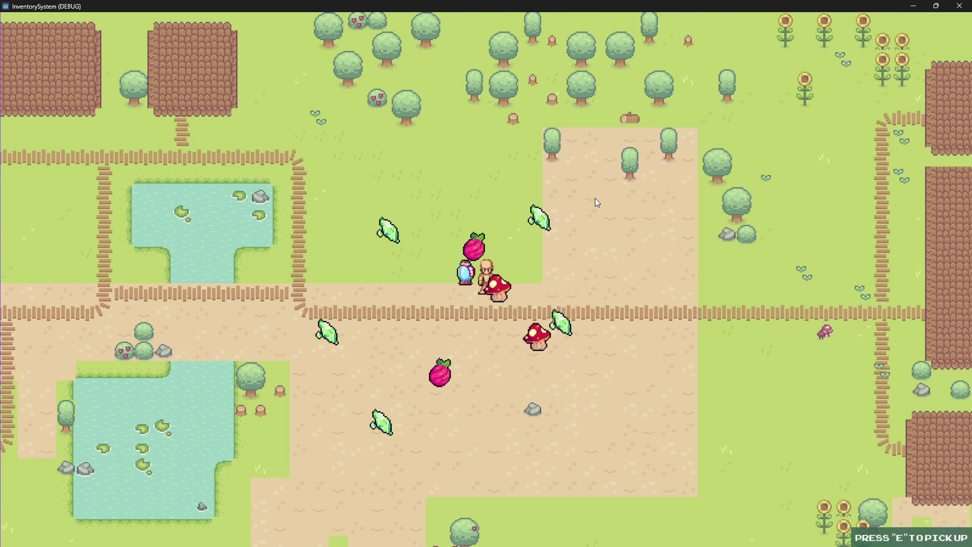
pyautogui.press('e')
pyautogui.press('s')
pyautogui.press('d')
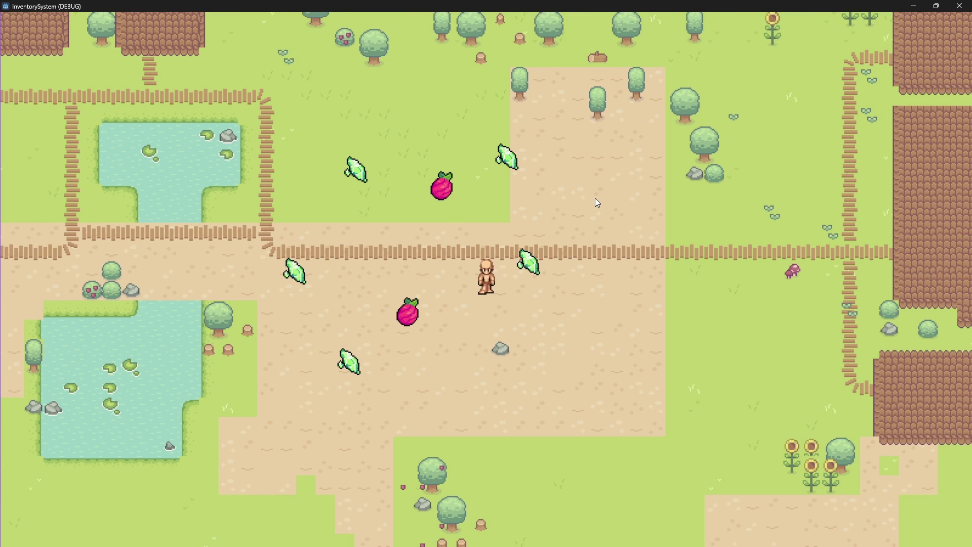
pyautogui.press('w')
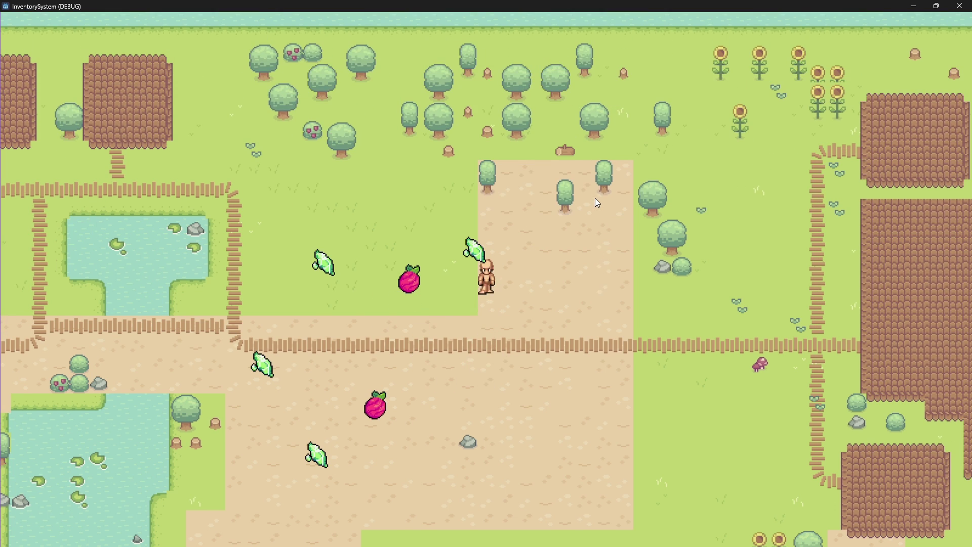